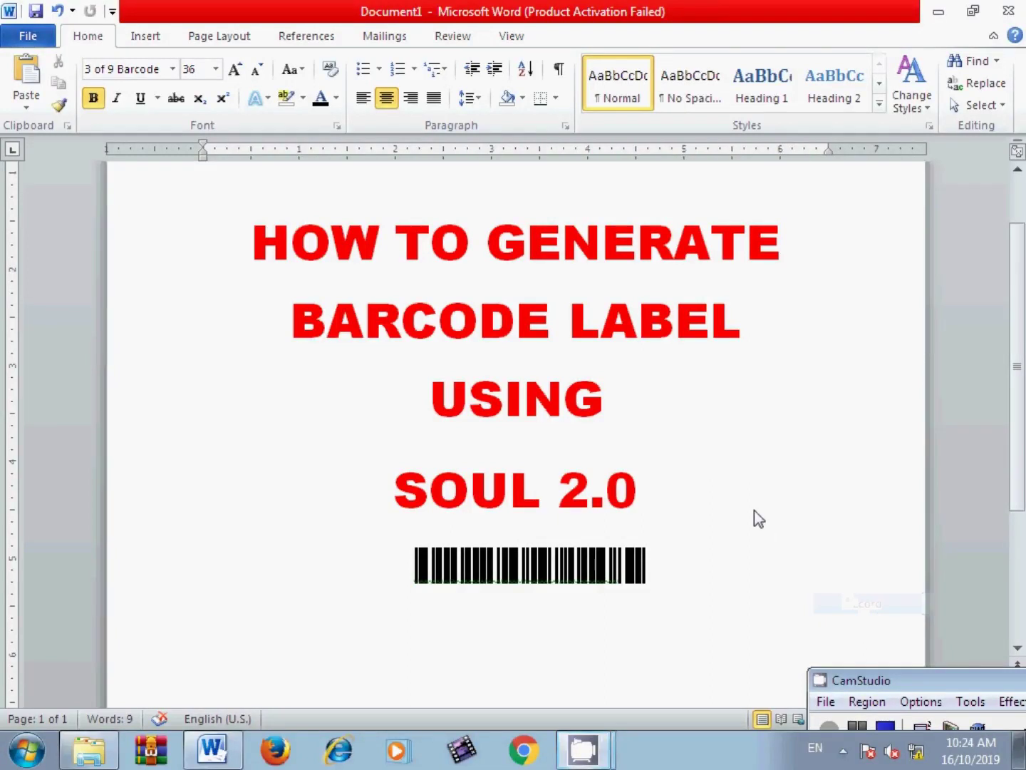
Step: Select the document's title lines from the heading through the BARCODE LABEL line
{"action": "left_click_drag", "start_coordinate": [234, 242], "coordinate": [619, 290]}
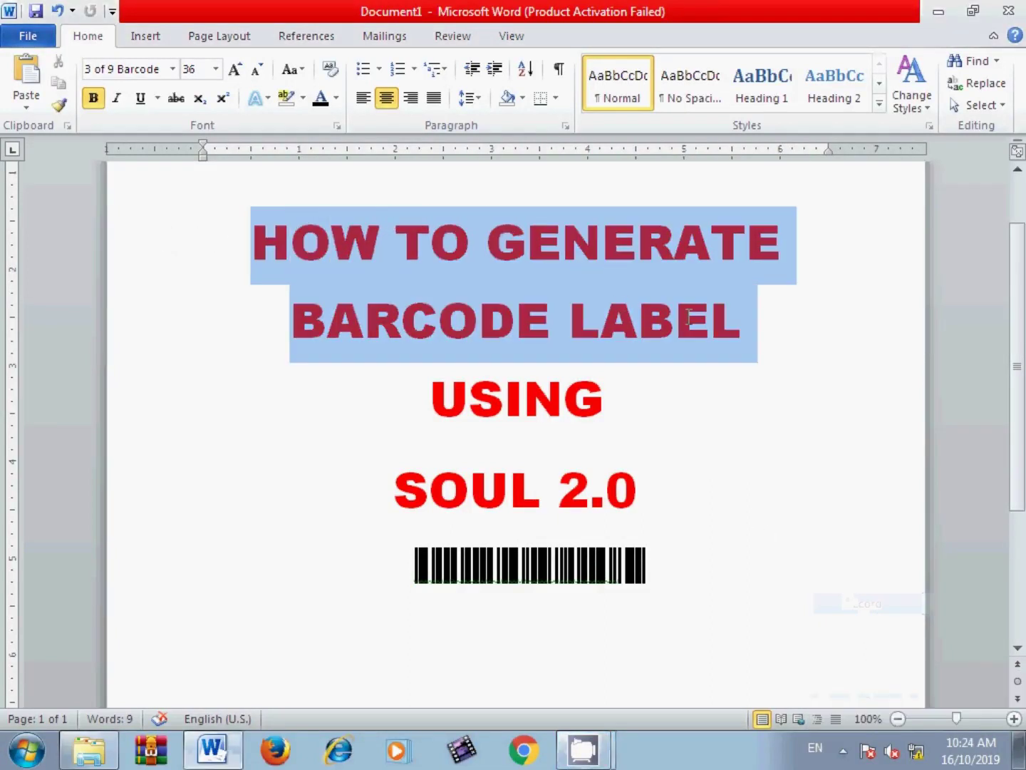
{"action": "left_click_drag", "start_coordinate": [689, 320], "coordinate": [404, 606]}
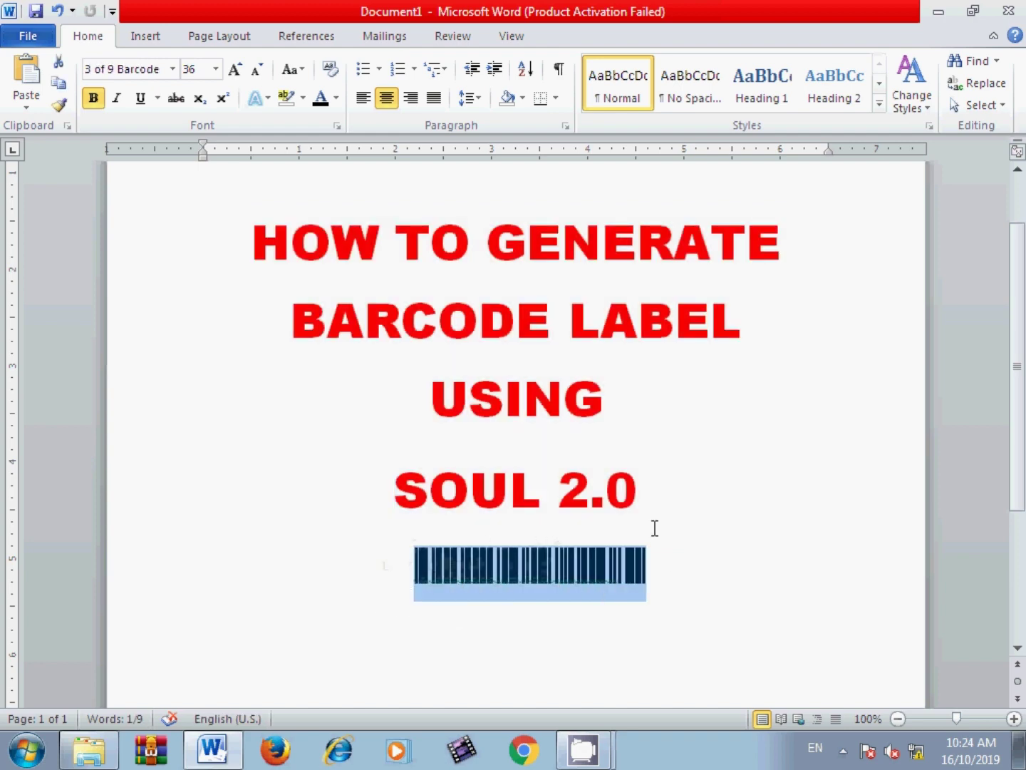
{"action": "left_click_drag", "start_coordinate": [666, 493], "coordinate": [389, 491]}
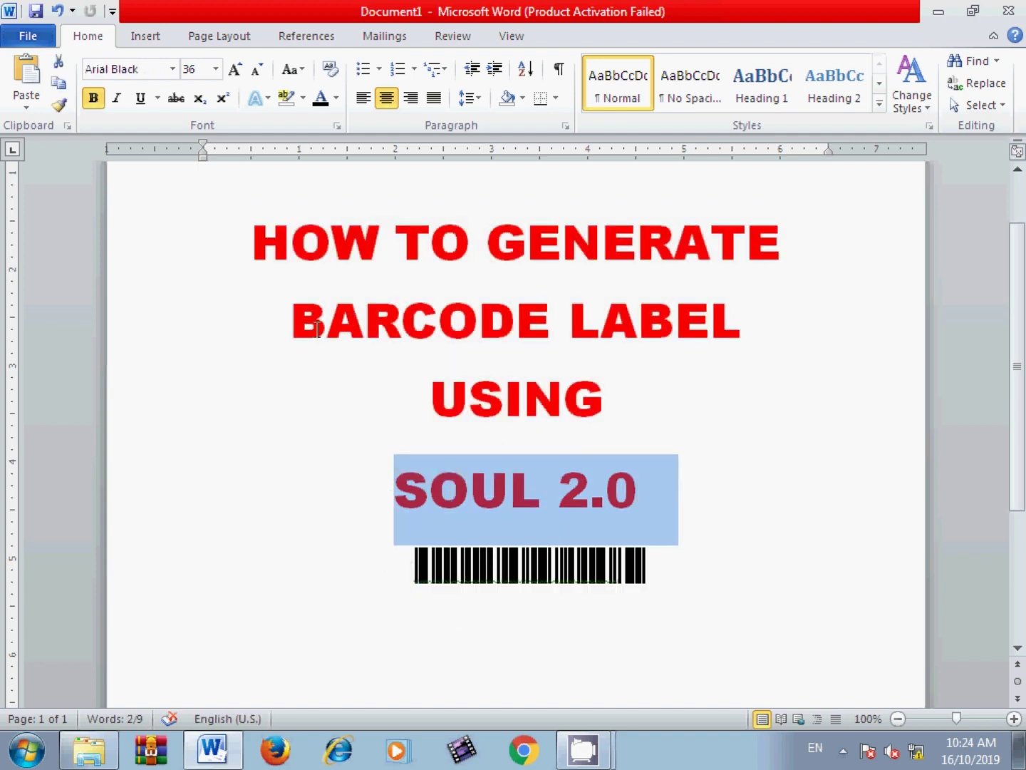
{"action": "left_click_drag", "start_coordinate": [318, 330], "coordinate": [711, 350]}
{"action": "left_click_drag", "start_coordinate": [667, 560], "coordinate": [217, 269]}
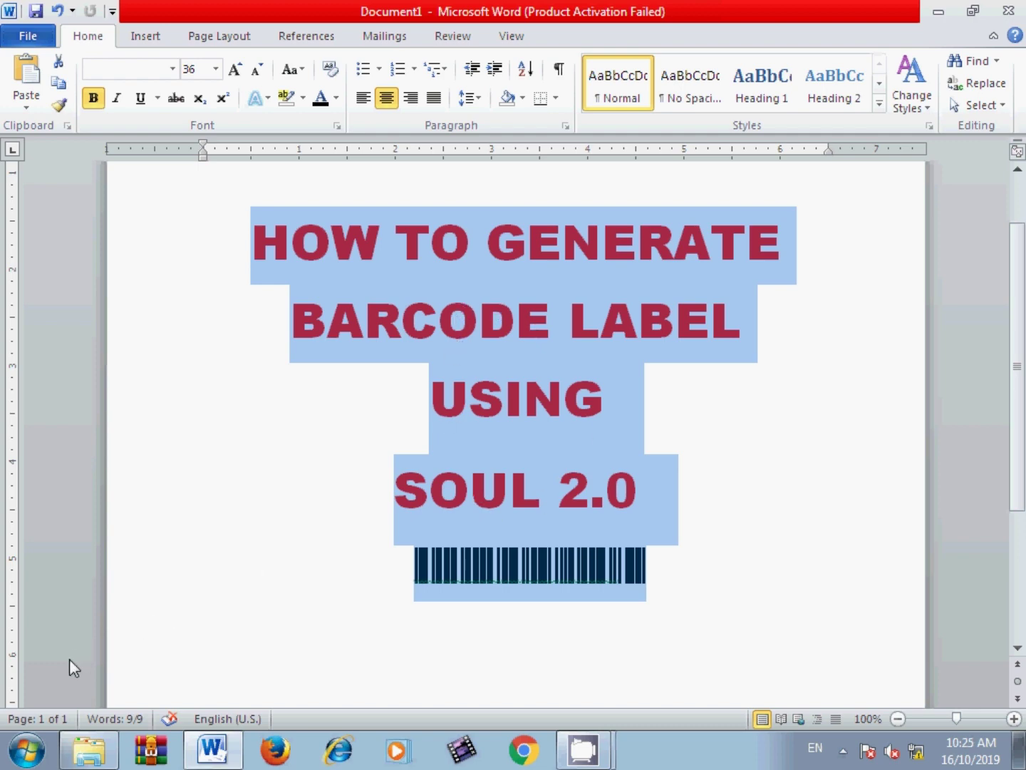
Step: Launch SOUL 2.0 and log in with the superuser account and its password
{"action": "left_click", "coordinate": [25, 745]}
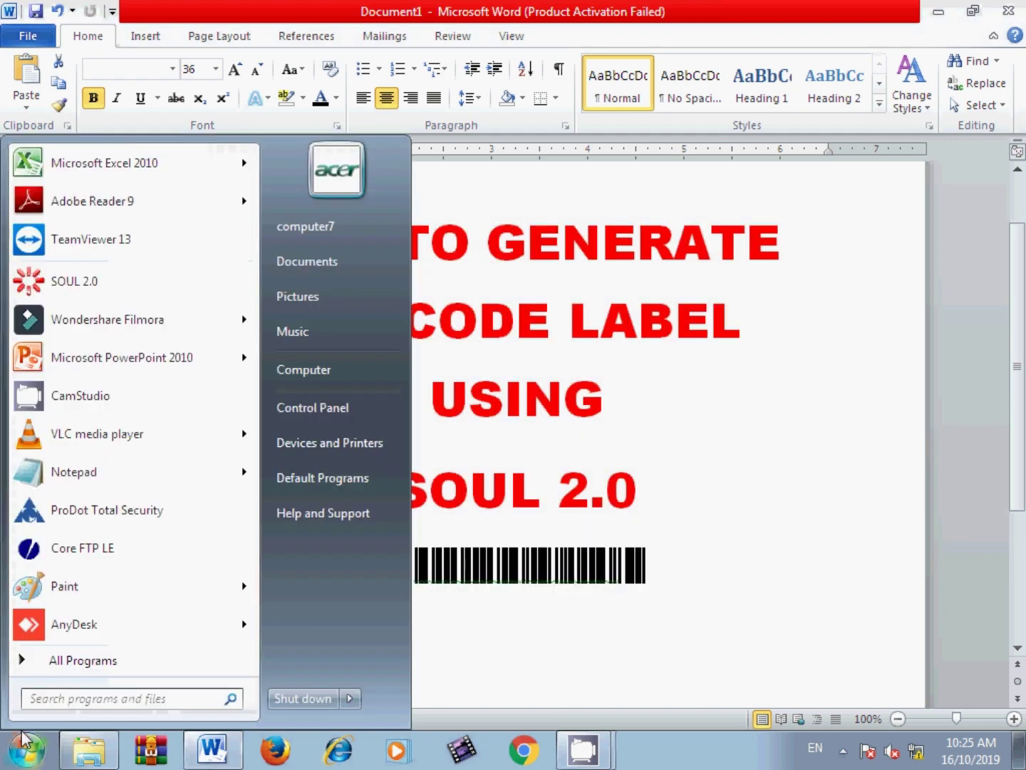
{"action": "left_click", "coordinate": [83, 288]}
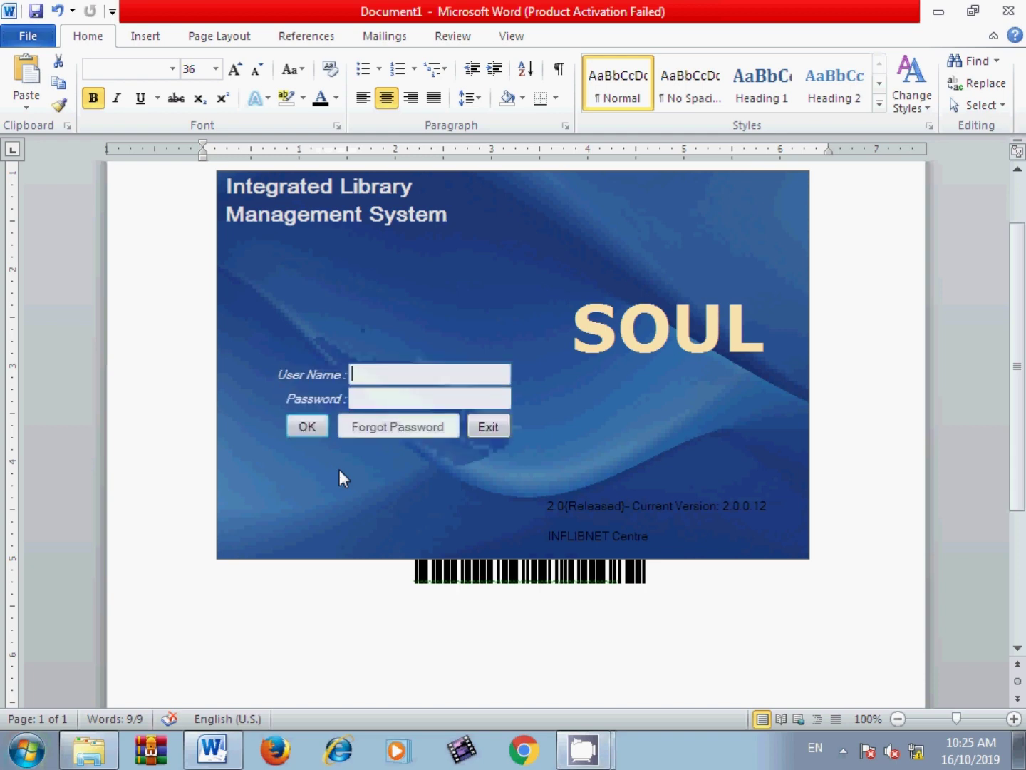
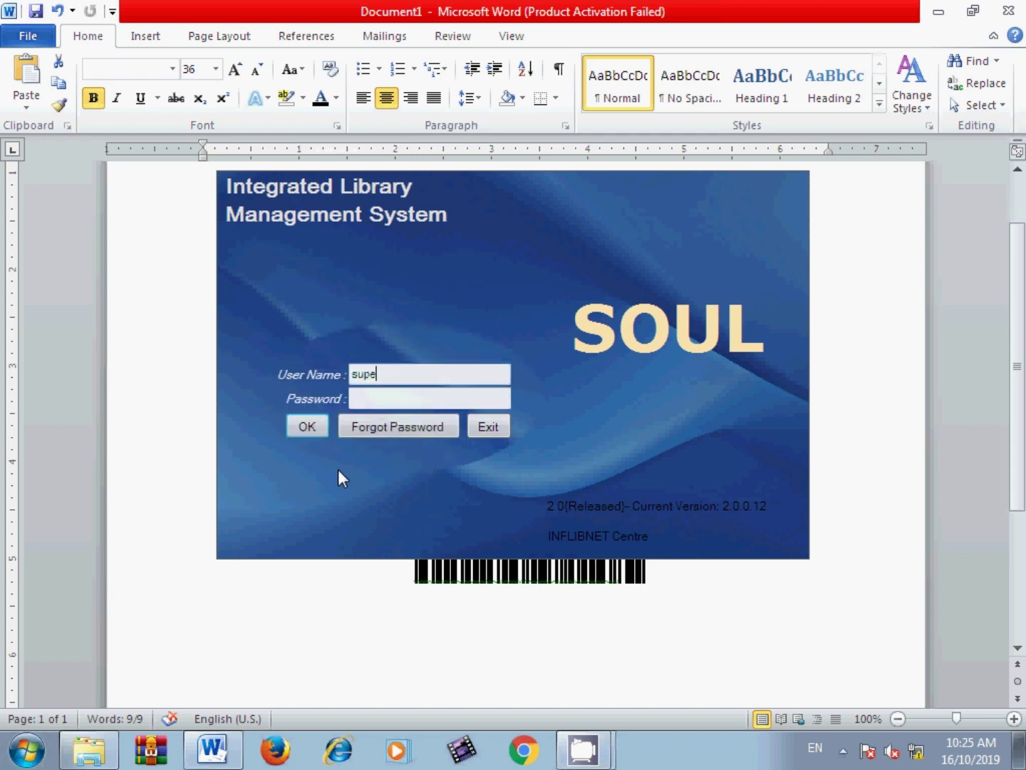
{"action": "key", "text": "Tab"}
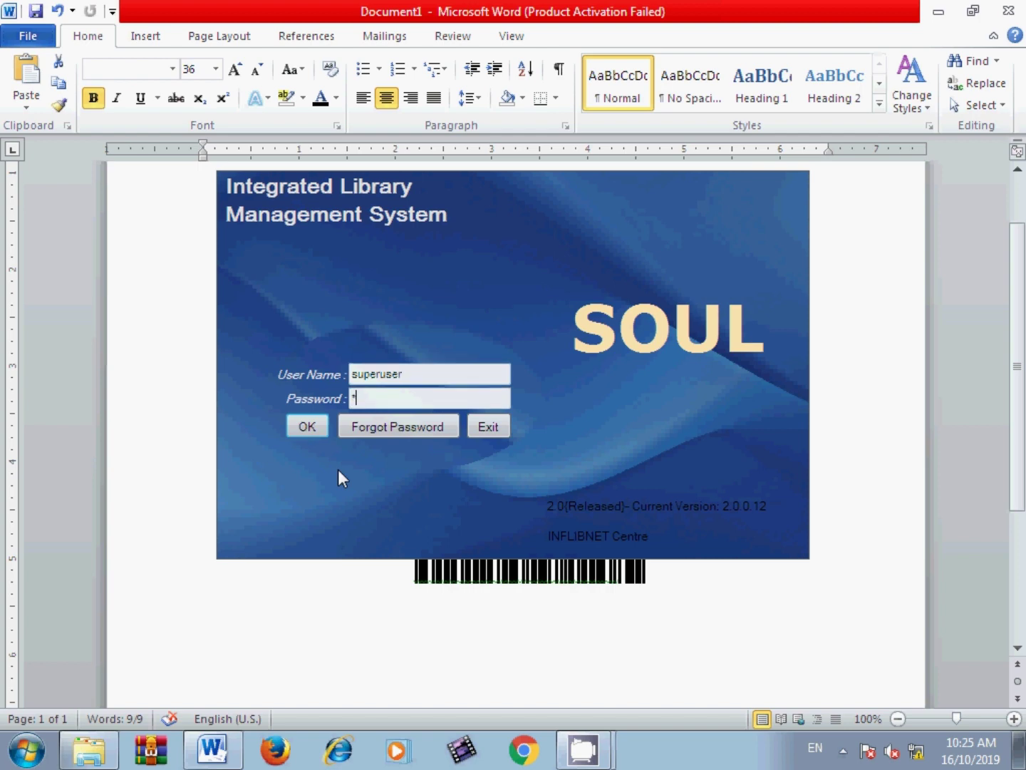
{"action": "left_click", "coordinate": [324, 424]}
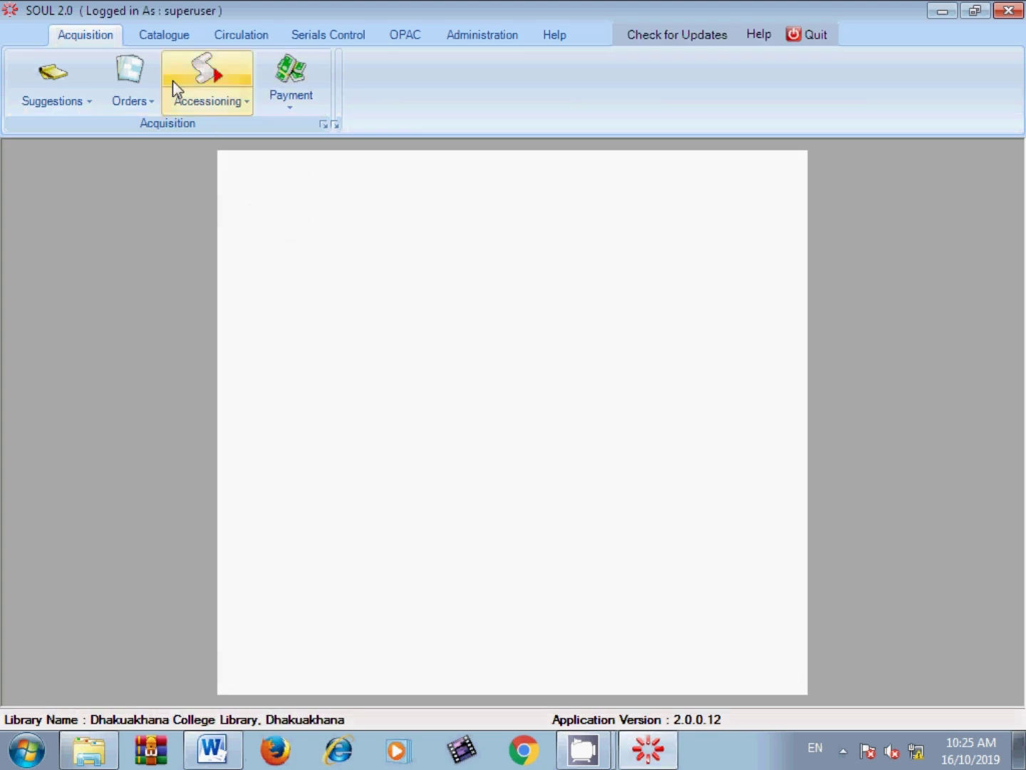
Step: Open Catalogue > Reports > Spine Label and expand its Select Report list
{"action": "left_click", "coordinate": [166, 39]}
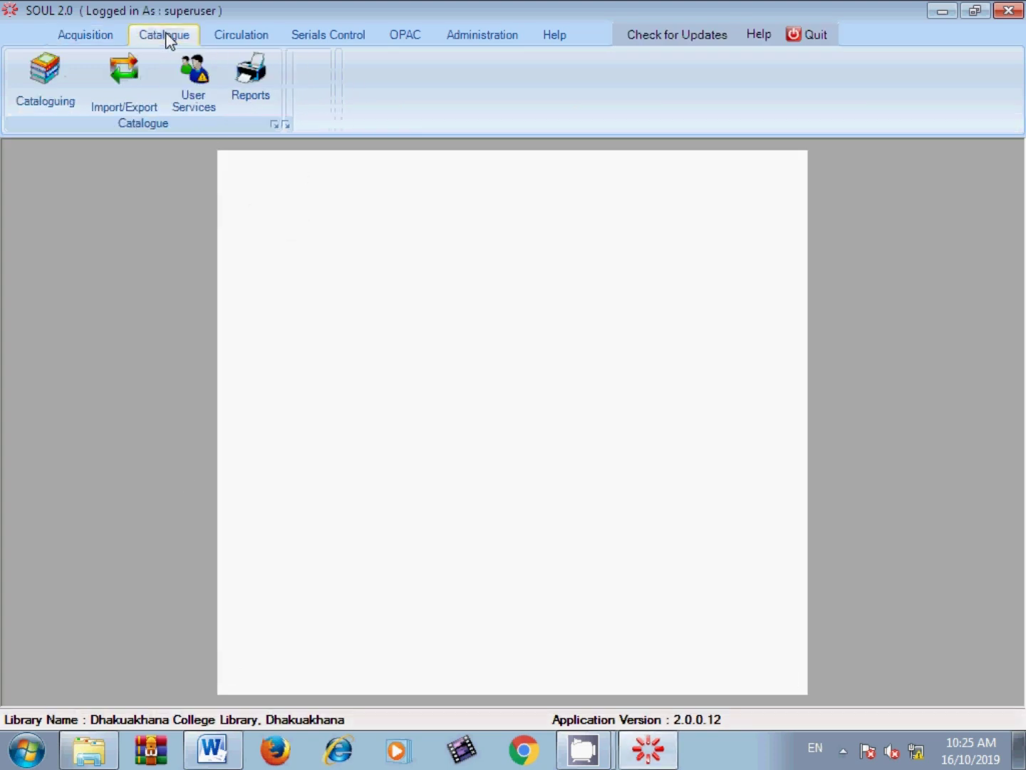
{"action": "left_click", "coordinate": [246, 94]}
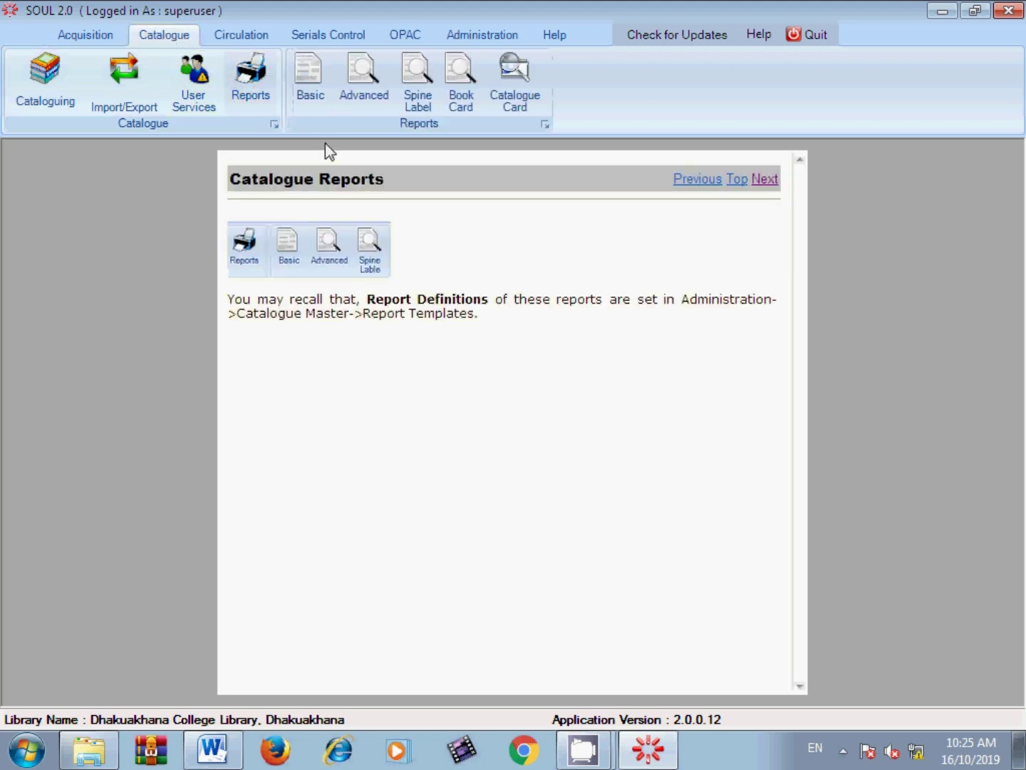
{"action": "left_click", "coordinate": [411, 100]}
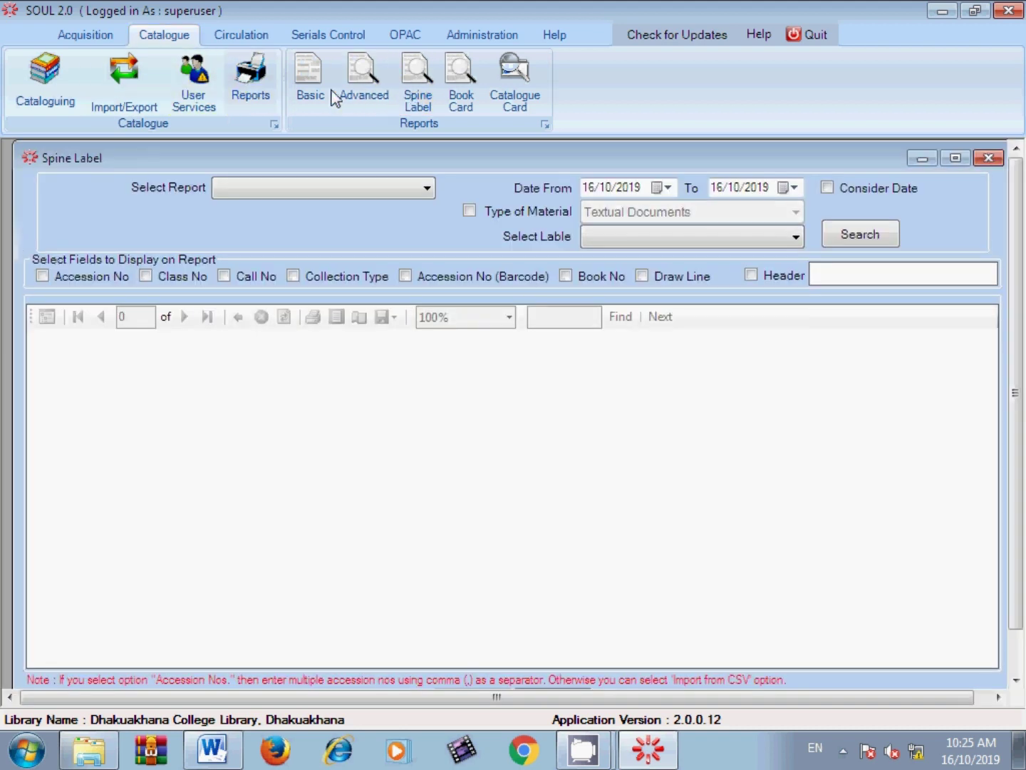
{"action": "left_click", "coordinate": [390, 189]}
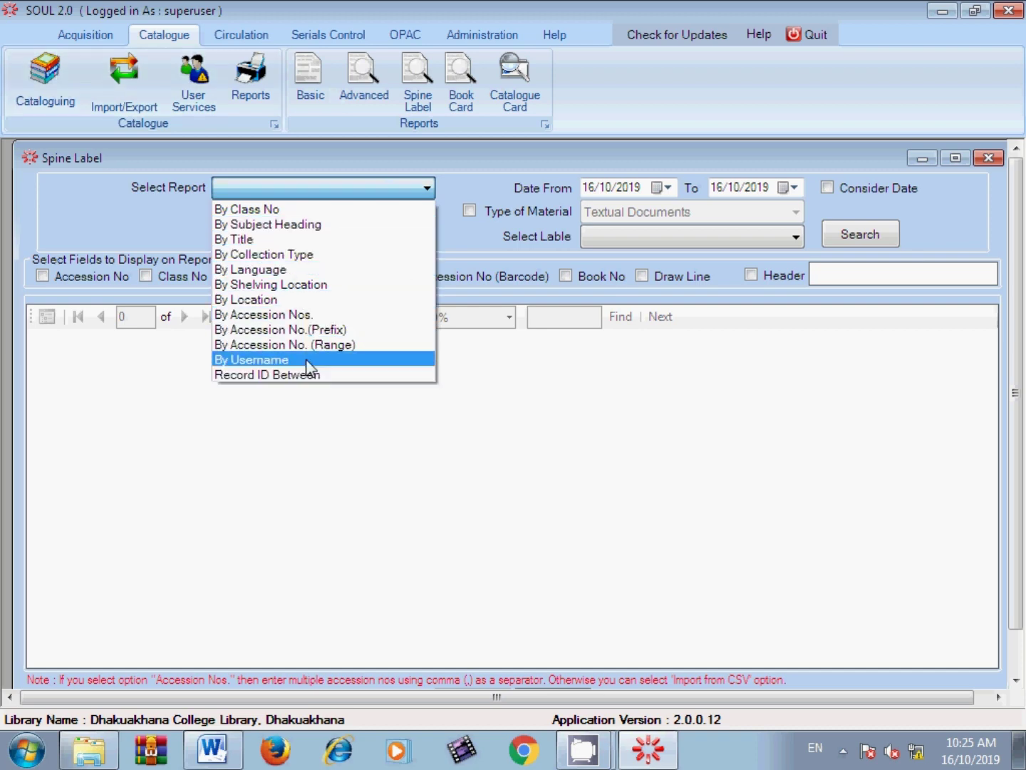
Step: Report By Accession Nos. and enter the accession numbers 15000,15002,15003,18001
{"action": "left_click", "coordinate": [264, 314]}
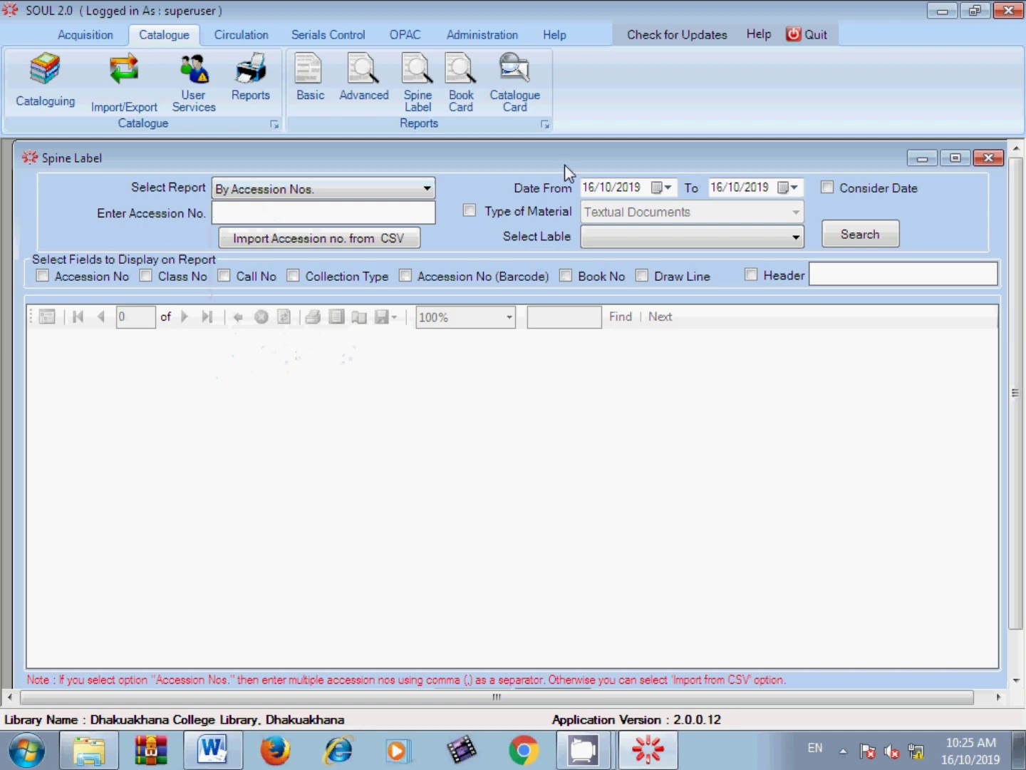
{"action": "type", "text": "1500,15002,15003,18001"}
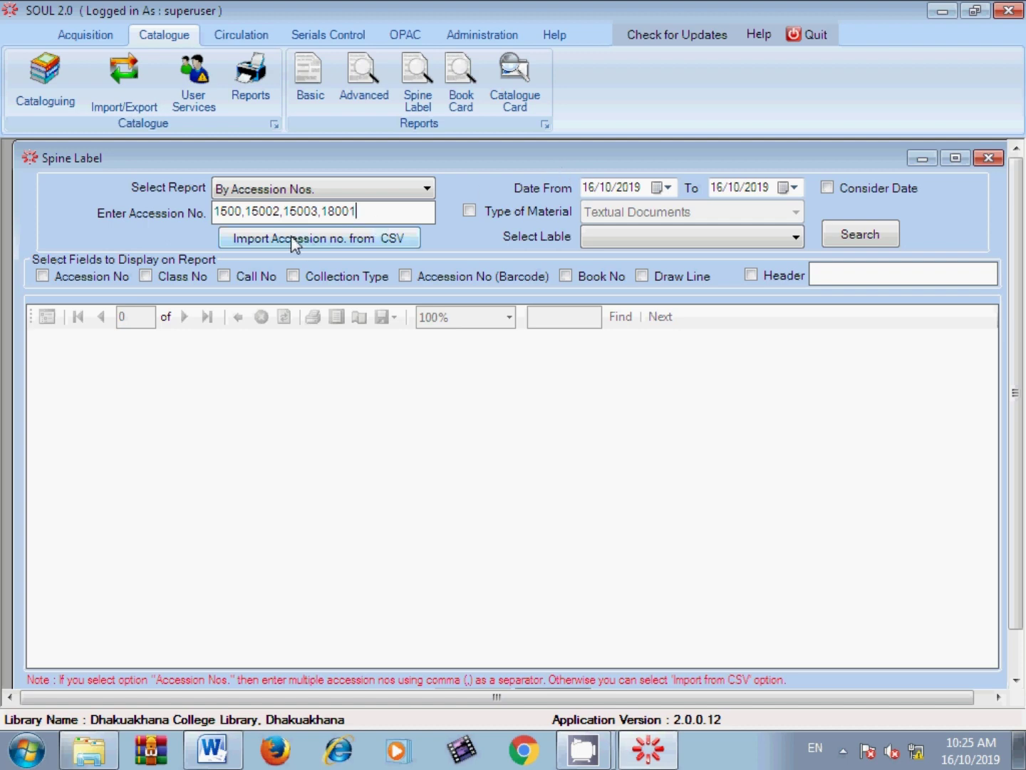
{"action": "type", "text": "0"}
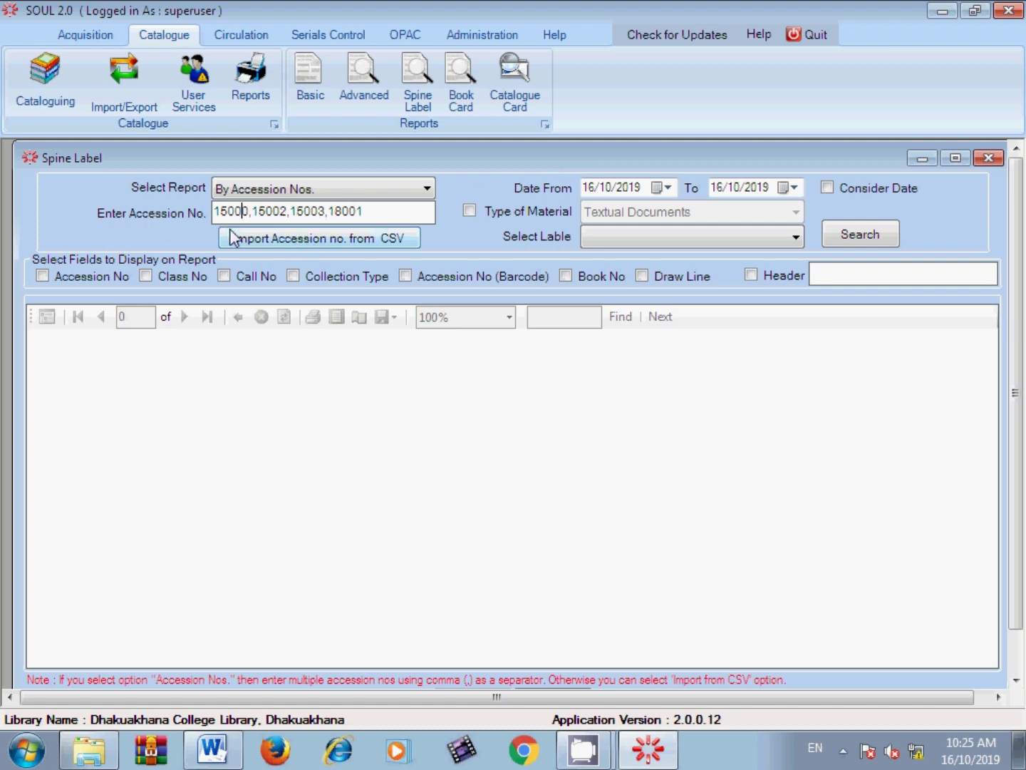
{"action": "left_click", "coordinate": [297, 217]}
{"action": "left_click_drag", "start_coordinate": [360, 214], "coordinate": [203, 218]}
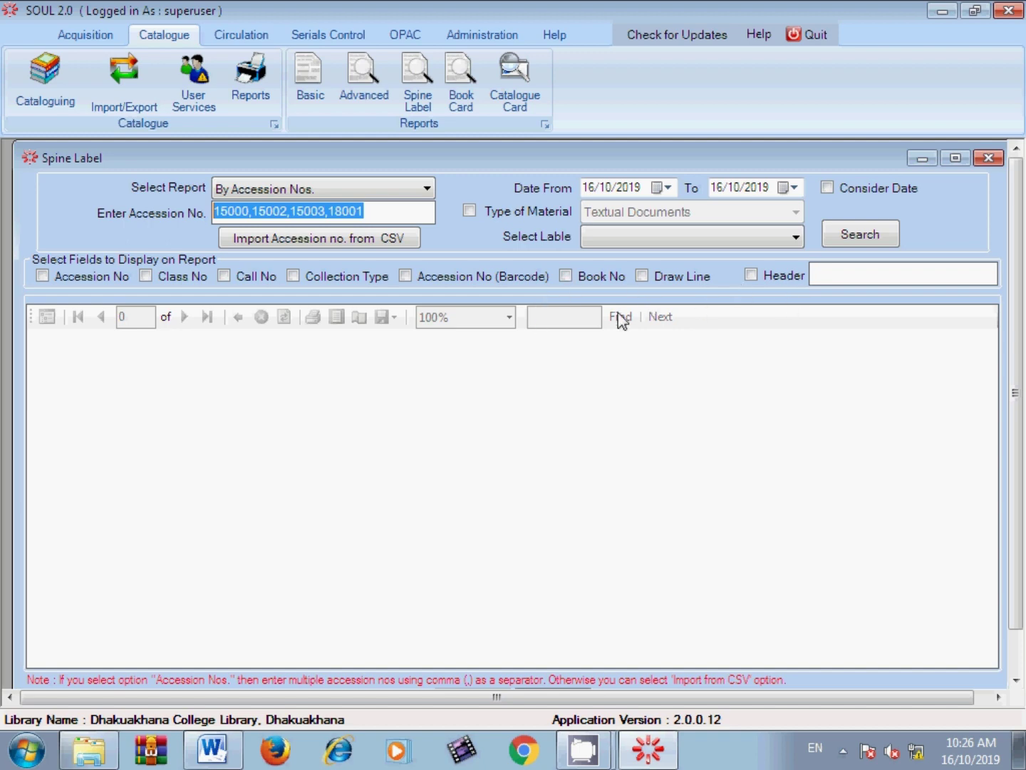
Step: Tick Accession No, Draw Line and Header 'Central Library', and choose Barcode label
{"action": "left_click", "coordinate": [66, 278]}
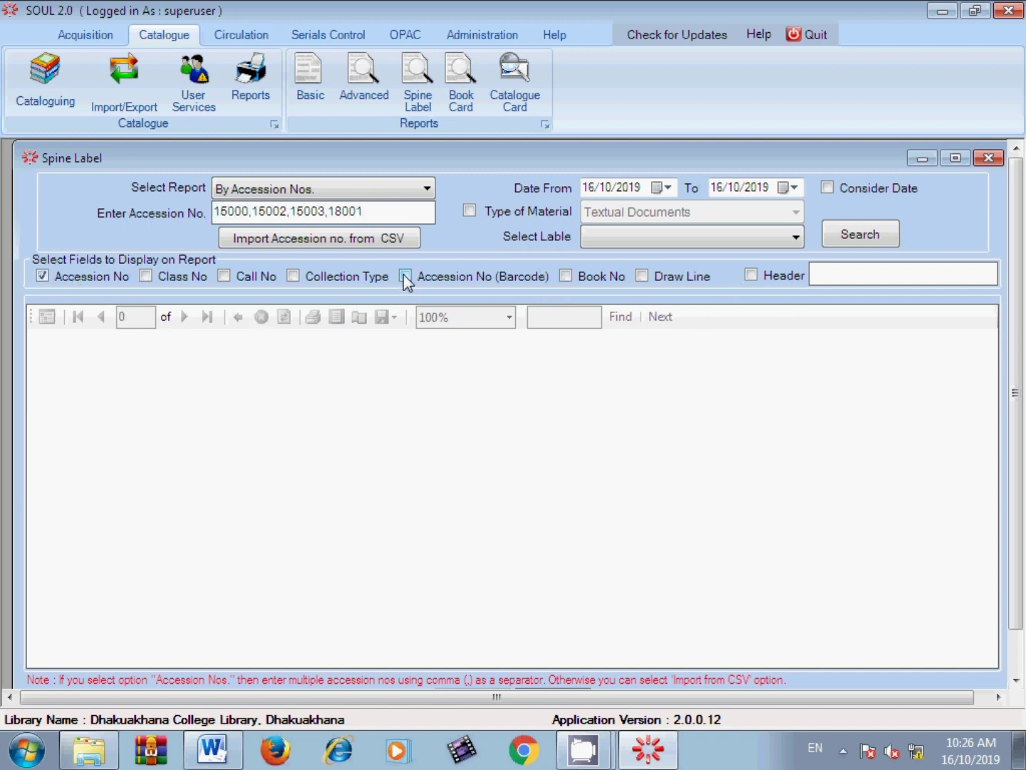
{"action": "left_click", "coordinate": [643, 277]}
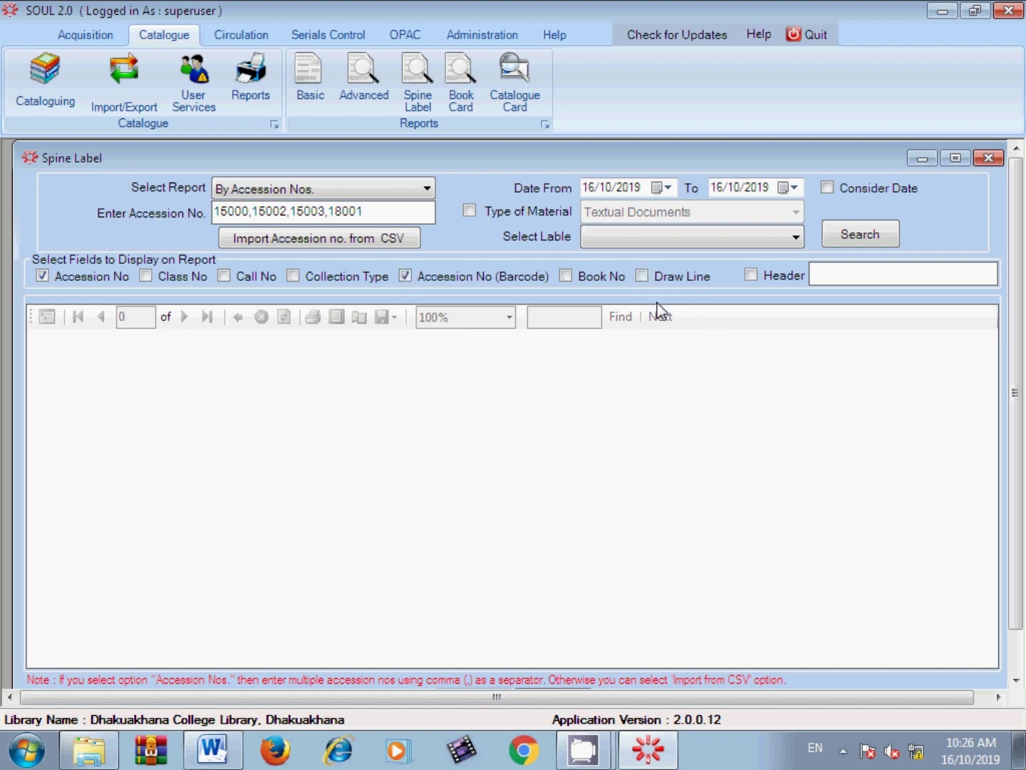
{"action": "left_click", "coordinate": [764, 275]}
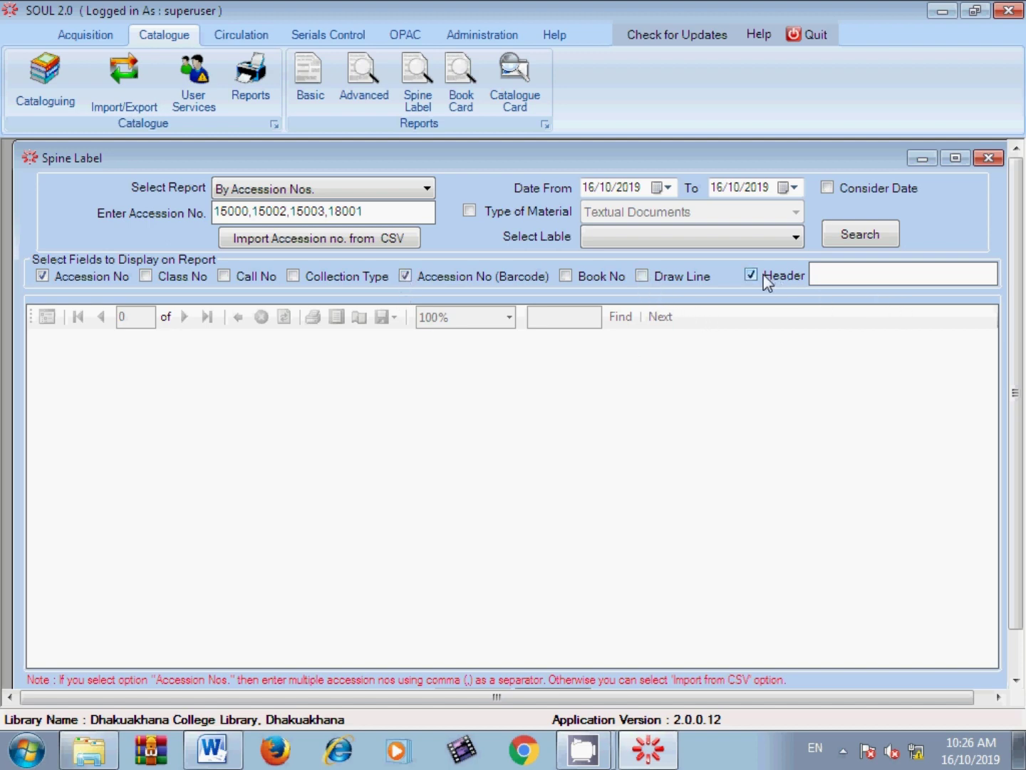
{"action": "left_click", "coordinate": [819, 272]}
{"action": "type", "text": "Central Library"}
{"action": "left_click", "coordinate": [665, 273]}
{"action": "left_click", "coordinate": [678, 236]}
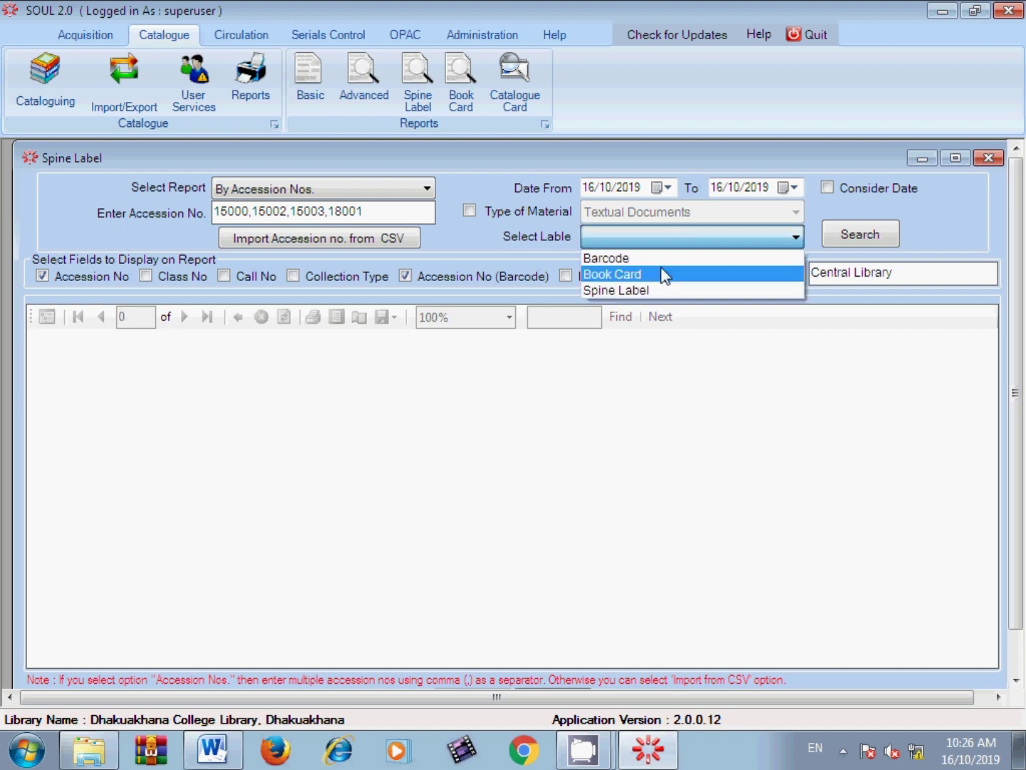
{"action": "left_click", "coordinate": [658, 265]}
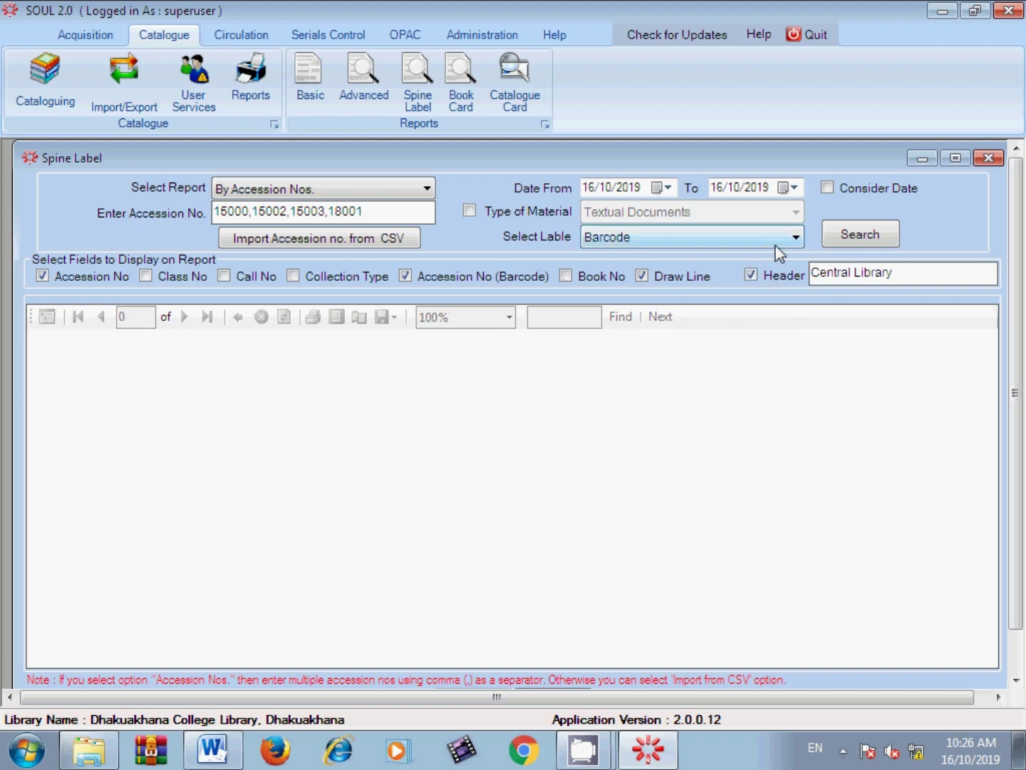
Step: Generate the barcode labels and highlight 18001 in the accession number field
{"action": "left_click", "coordinate": [843, 240]}
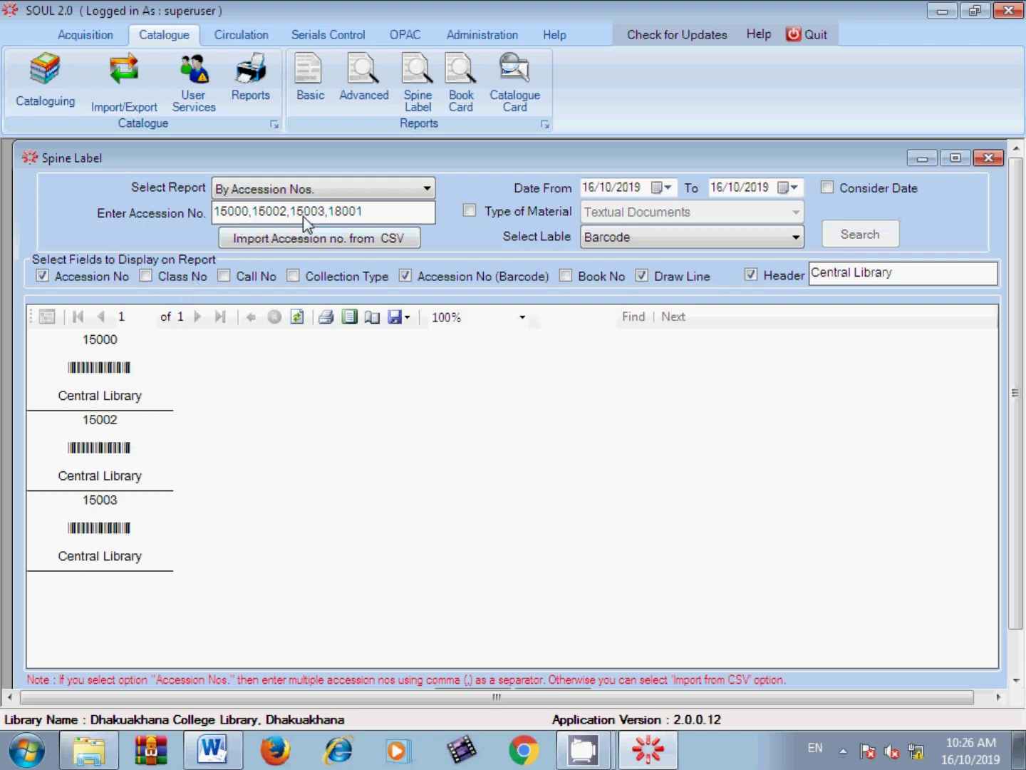
{"action": "left_click_drag", "start_coordinate": [365, 212], "coordinate": [341, 212]}
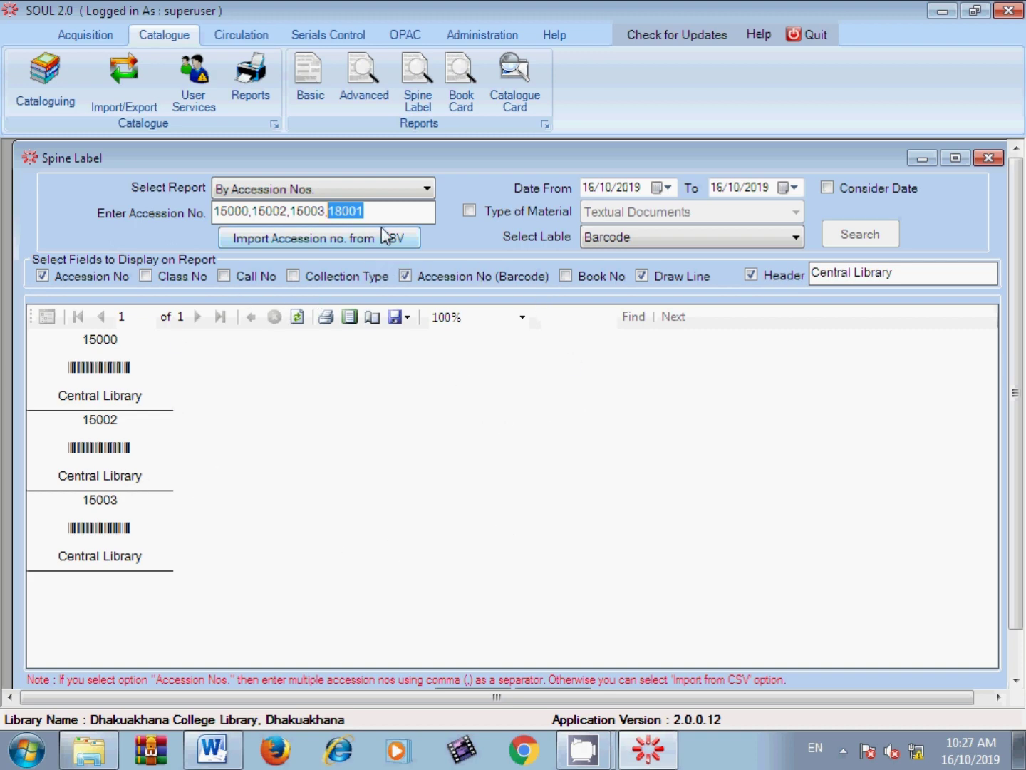
Step: Reopen a fresh Spine Label report By Accession Nos. with 15001,15002,15003
{"action": "left_click", "coordinate": [978, 157]}
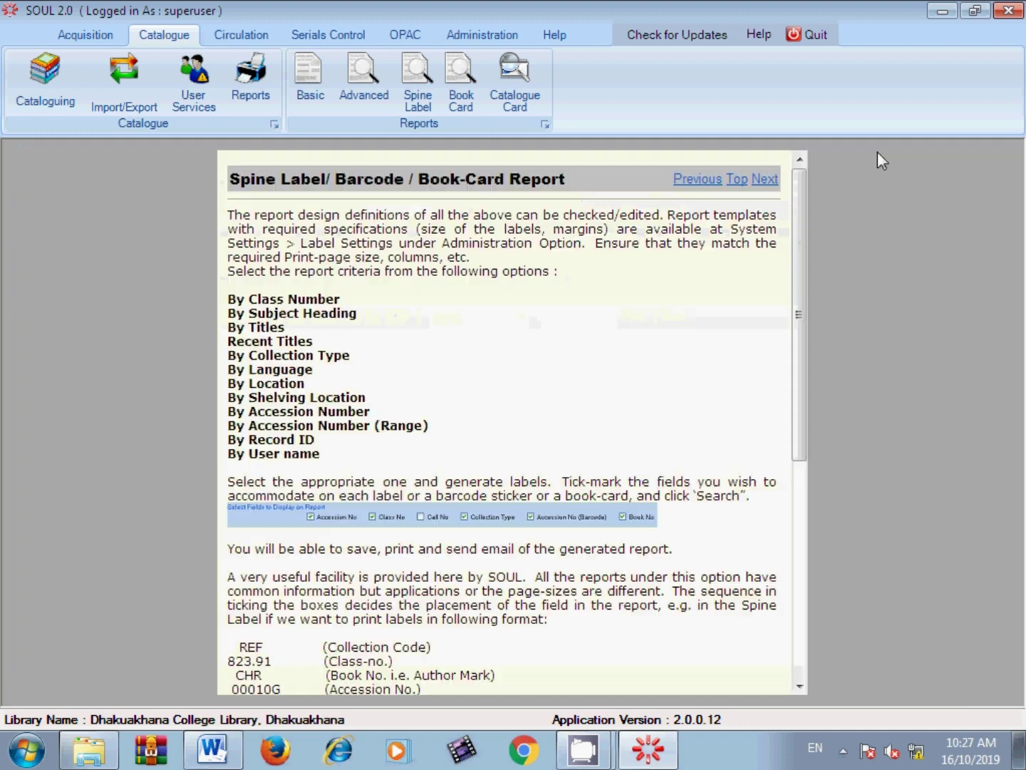
{"action": "left_click", "coordinate": [439, 103]}
{"action": "left_click", "coordinate": [289, 188]}
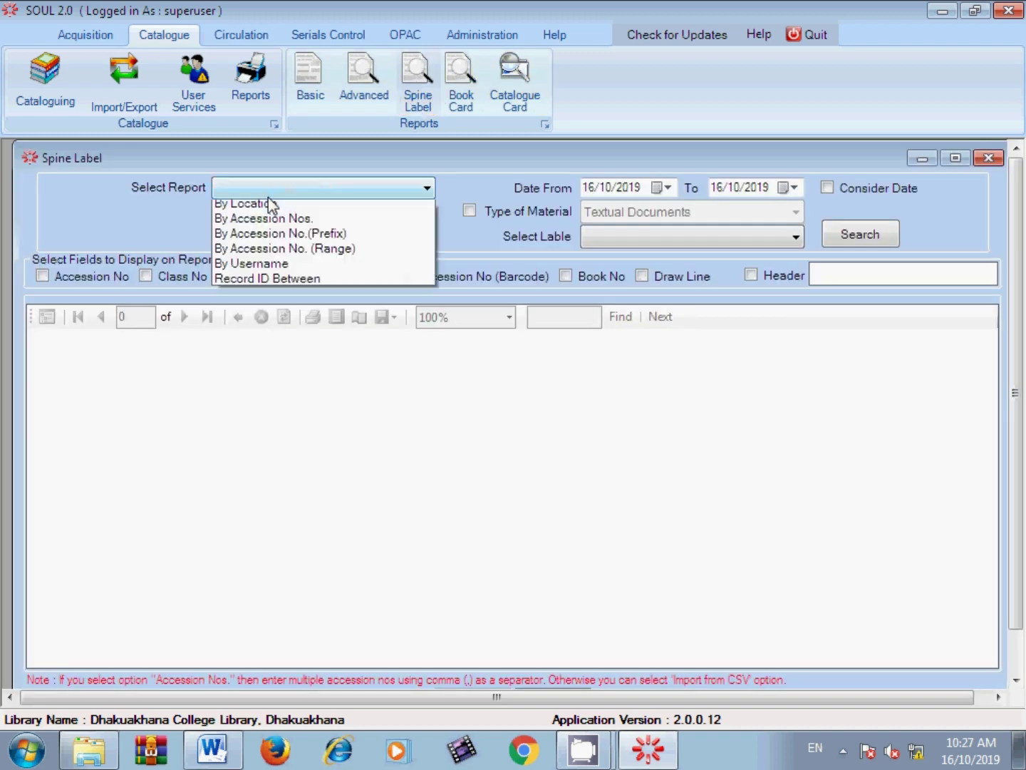
{"action": "left_click", "coordinate": [261, 315]}
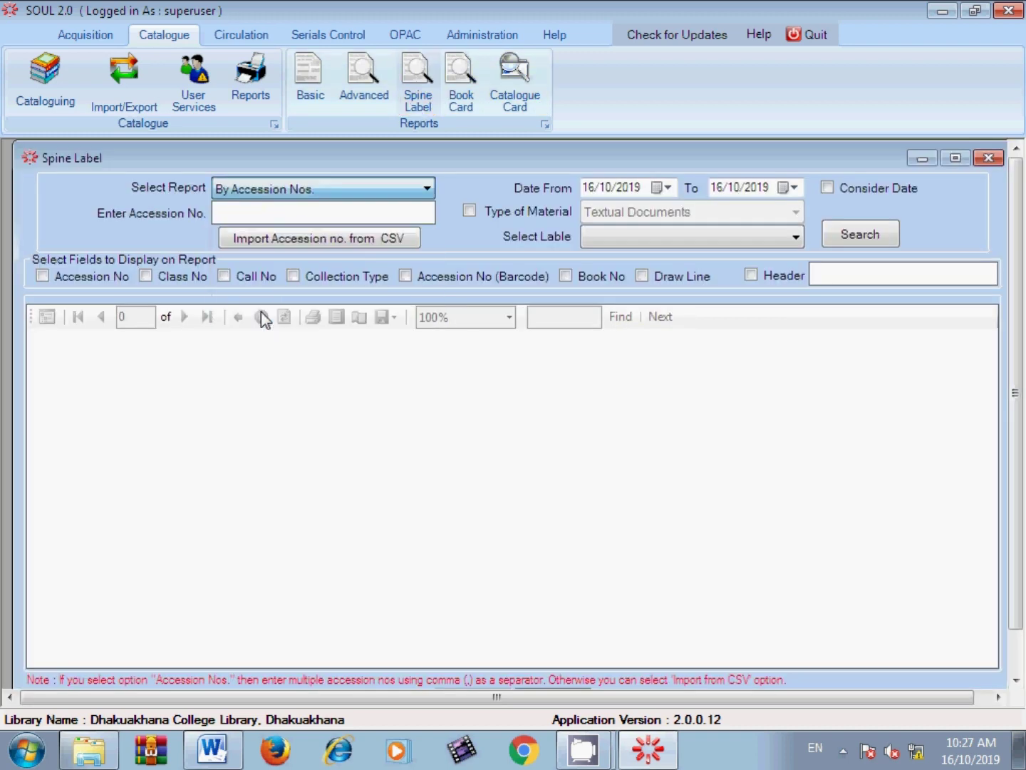
{"action": "left_click", "coordinate": [248, 213]}
{"action": "type", "text": "1"}
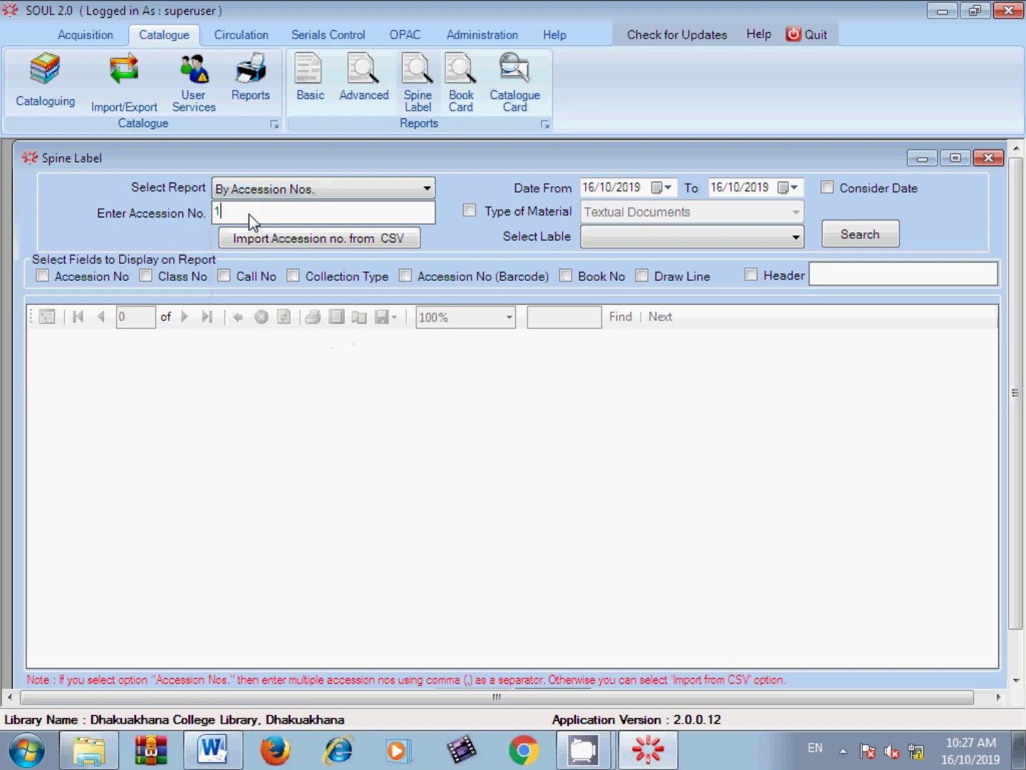
{"action": "type", "text": "5001,15"}
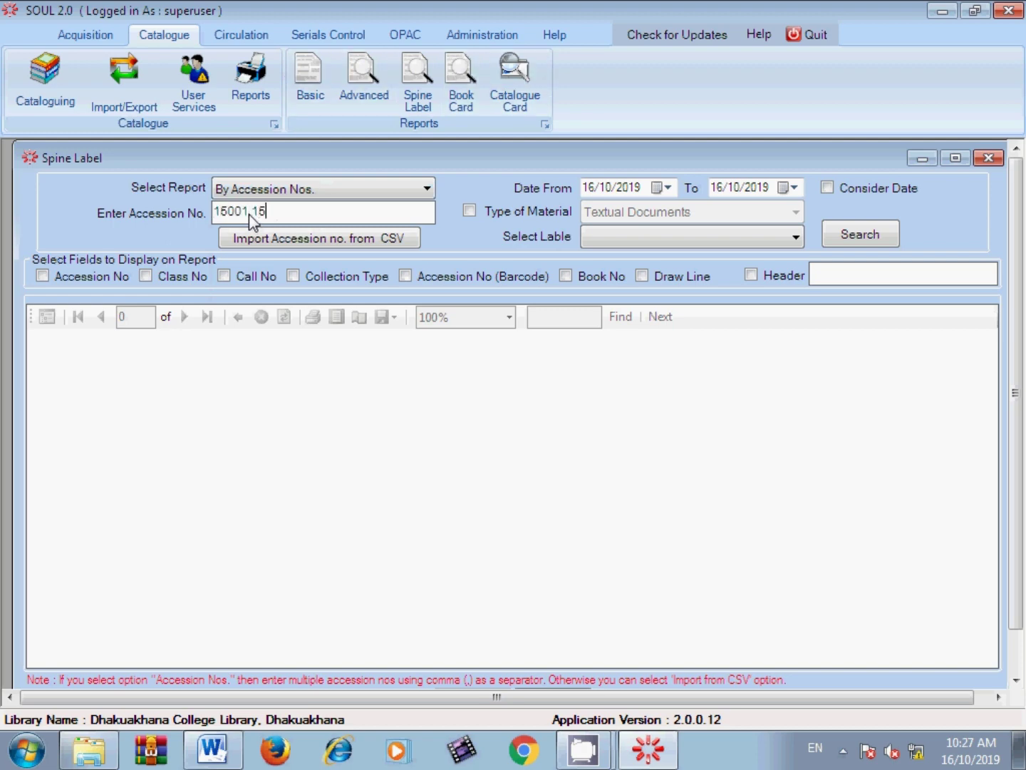
{"action": "type", "text": "002,15003"}
Step: Tick Accession No, its barcode and header 'Central Library', choose Barcode, and generate
{"action": "left_click", "coordinate": [90, 278]}
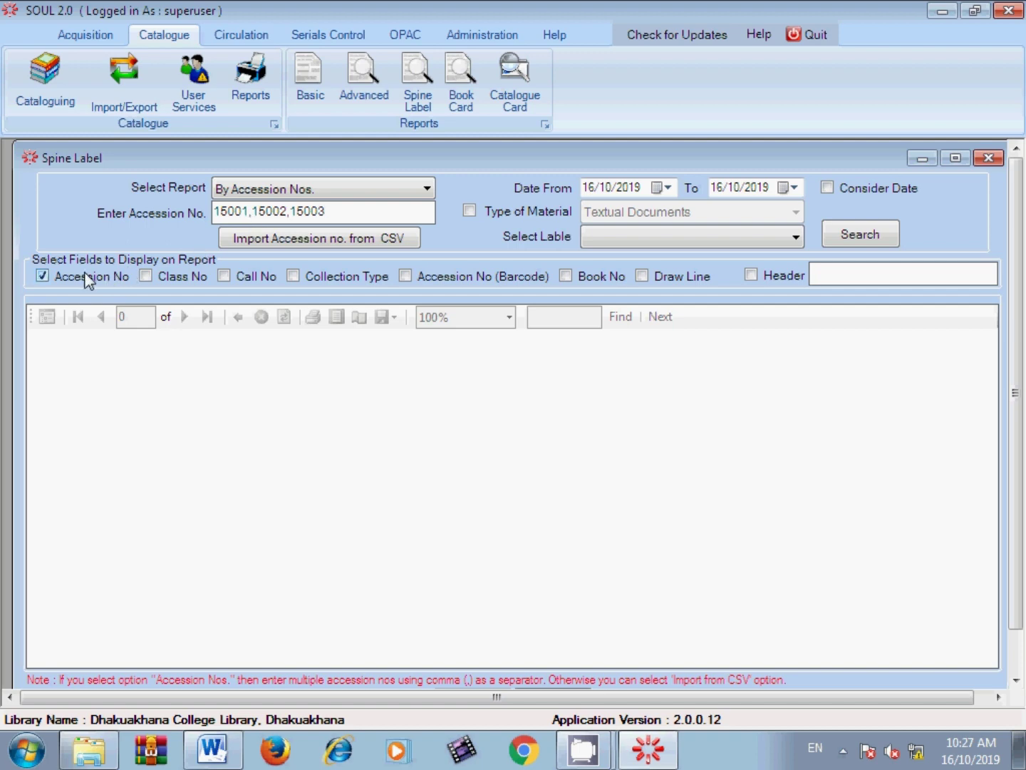
{"action": "left_click", "coordinate": [481, 278]}
{"action": "left_click", "coordinate": [761, 277]}
{"action": "type", "text": "Central Library"}
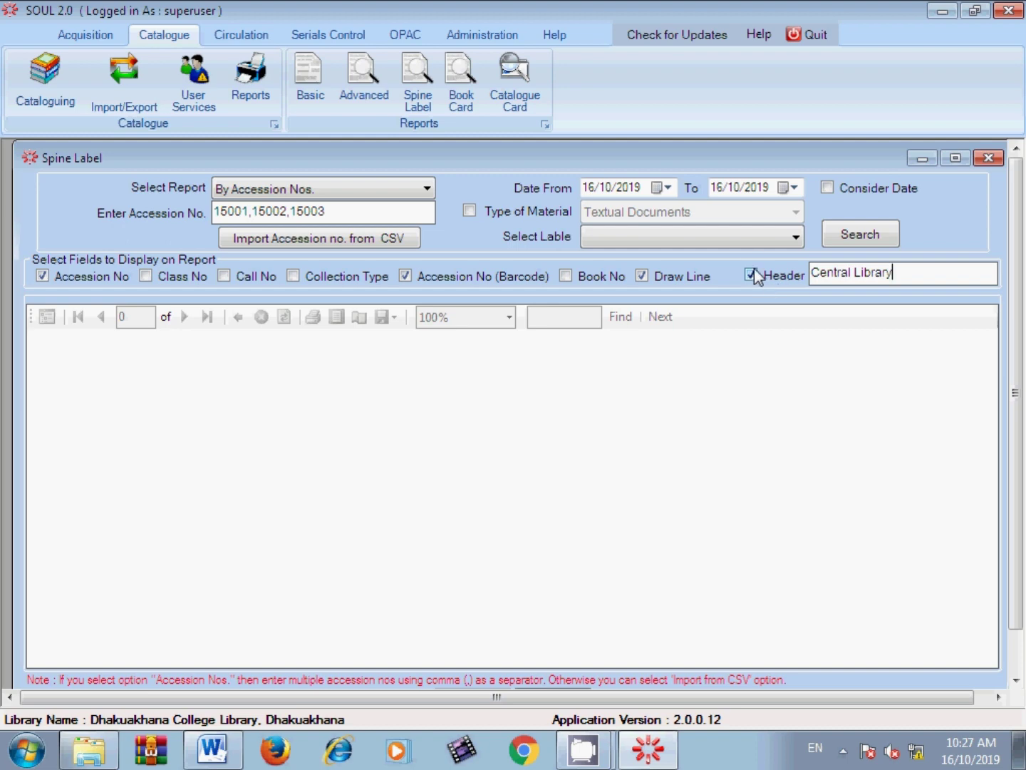
{"action": "left_click", "coordinate": [746, 242]}
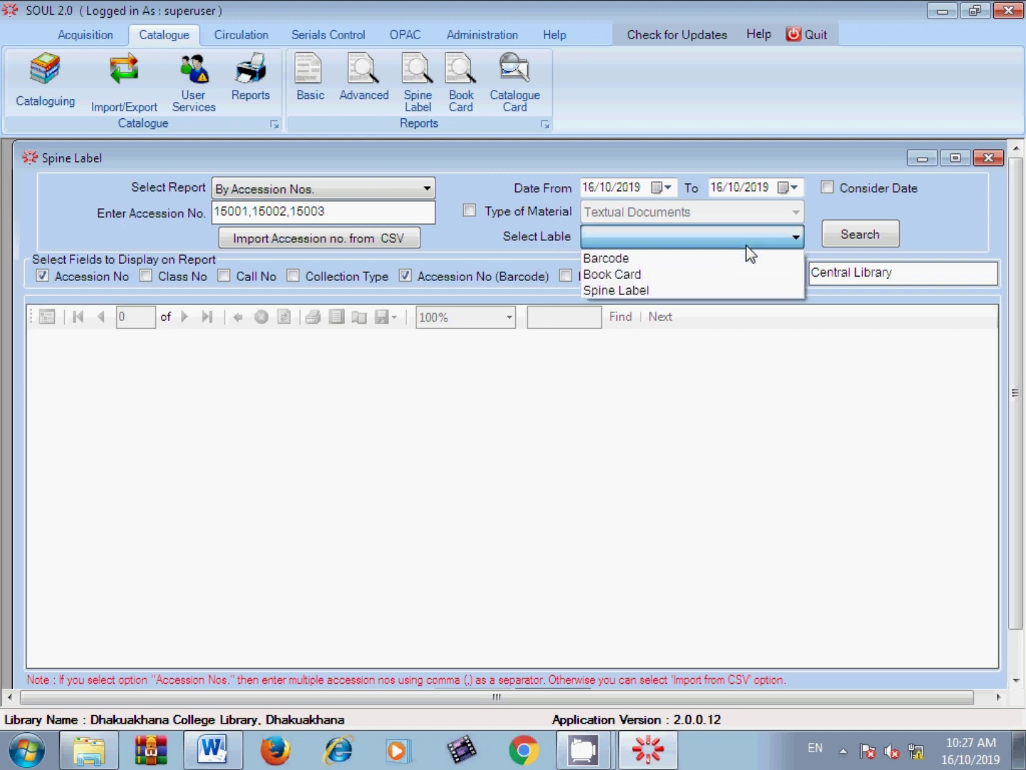
{"action": "left_click", "coordinate": [735, 261]}
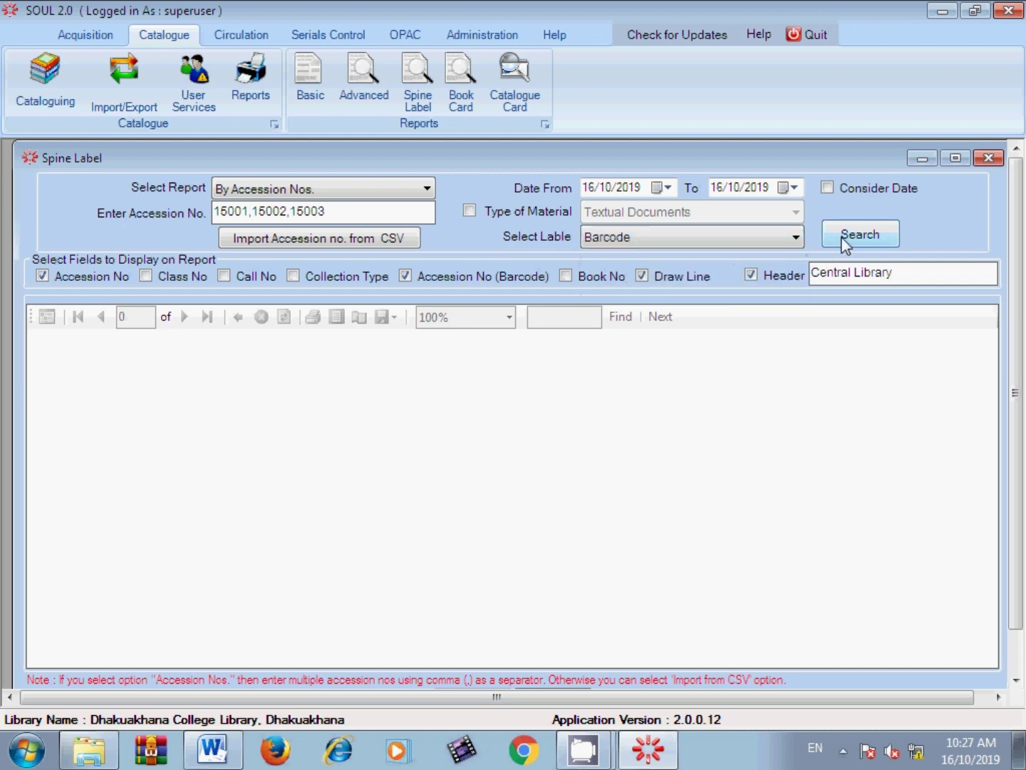
{"action": "left_click", "coordinate": [843, 240]}
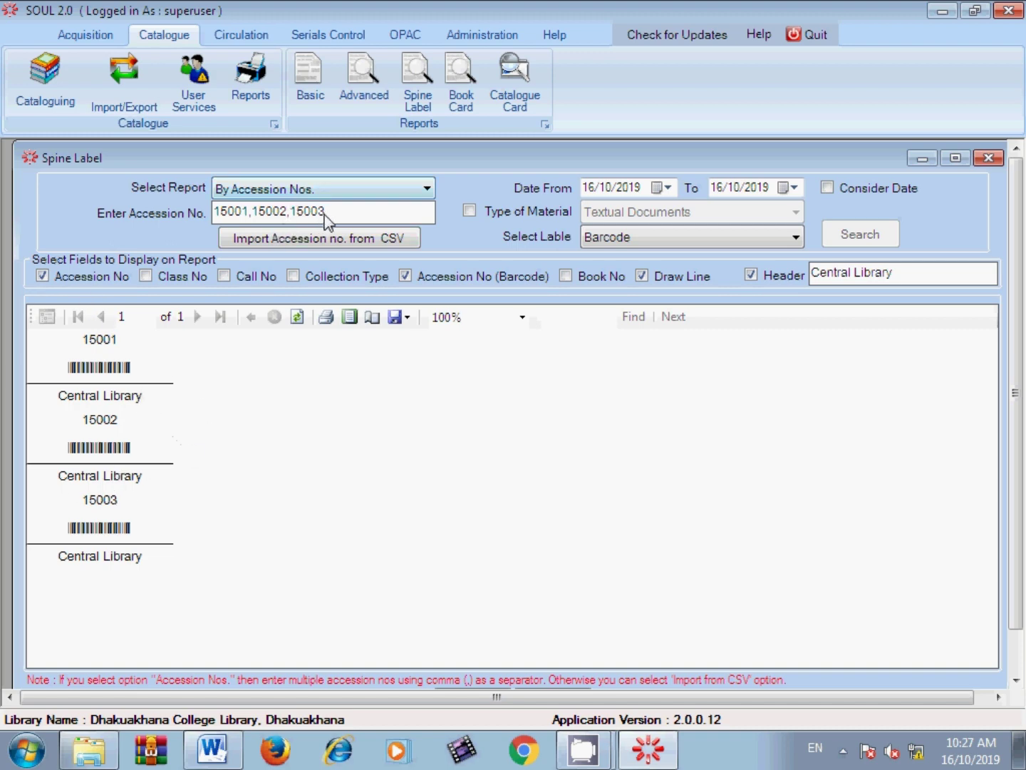
Step: Repaste 15001,15002,15003 under By Accession Nos., enable Draw Line, and regenerate the labels
{"action": "left_click_drag", "start_coordinate": [324, 212], "coordinate": [19, 236]}
{"action": "key", "text": "ctrl+c"}
{"action": "left_click", "coordinate": [269, 189]}
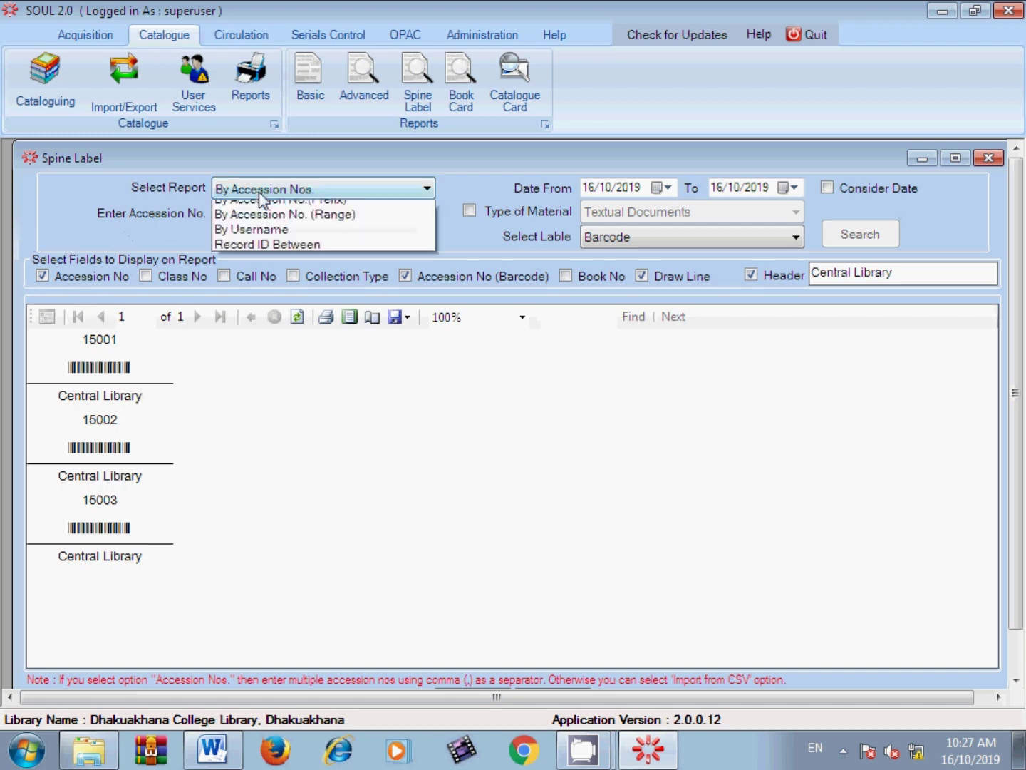
{"action": "left_click", "coordinate": [268, 314]}
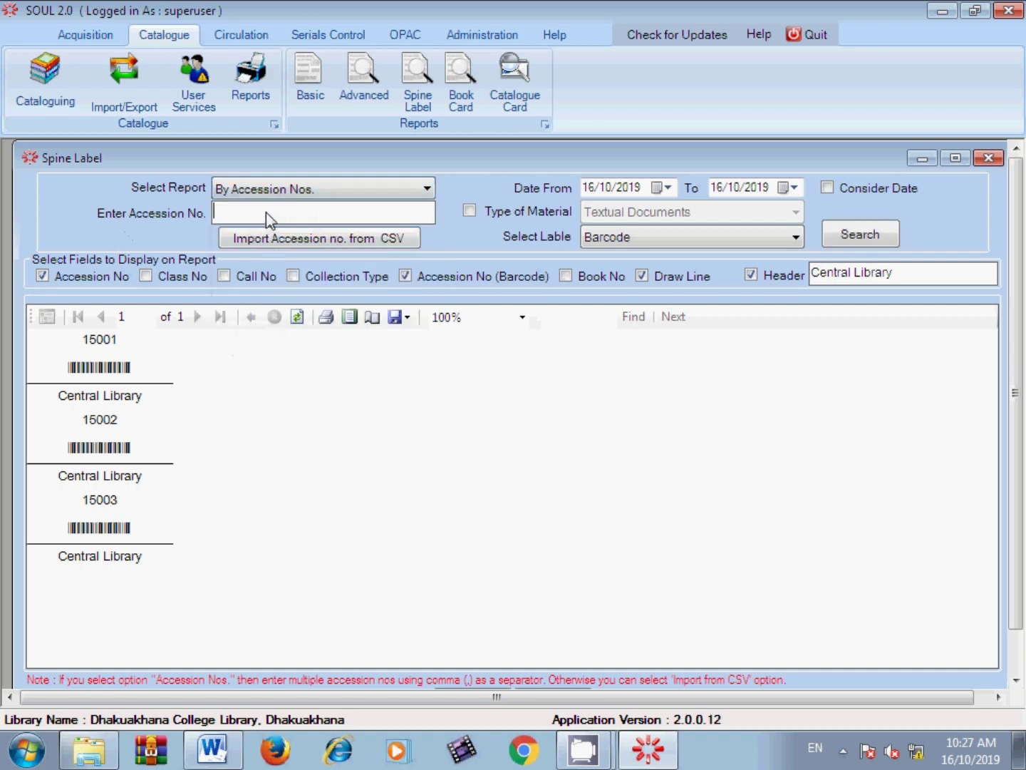
{"action": "key", "text": "ctrl+v"}
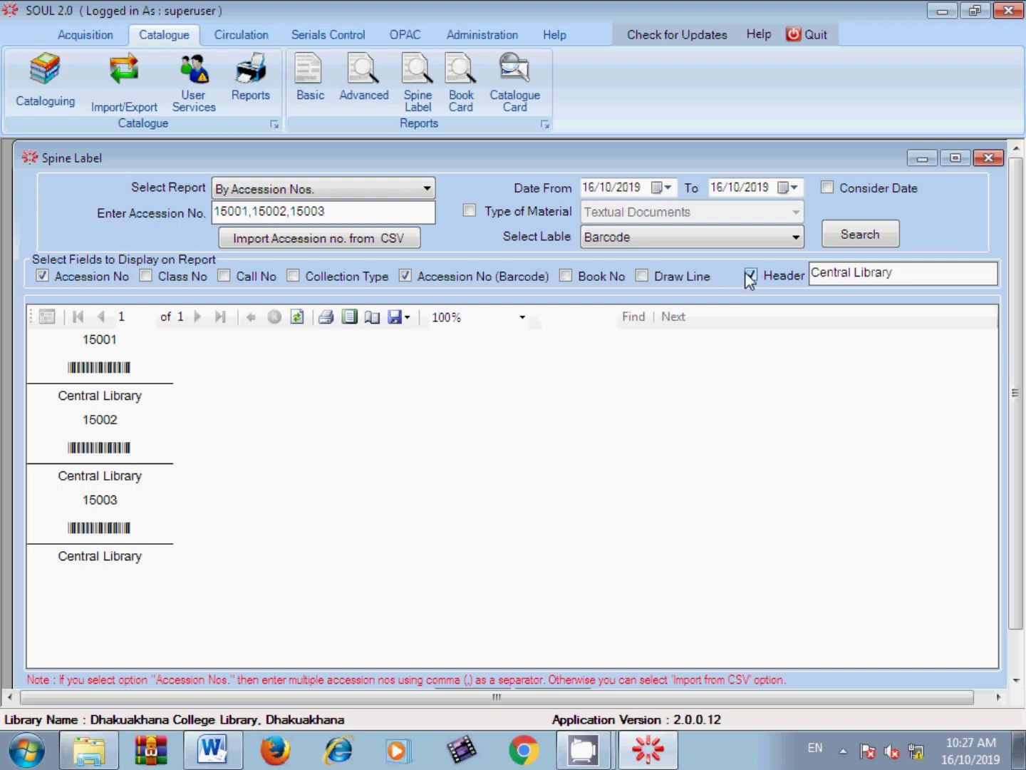
{"action": "left_click", "coordinate": [643, 276]}
{"action": "left_click", "coordinate": [830, 240]}
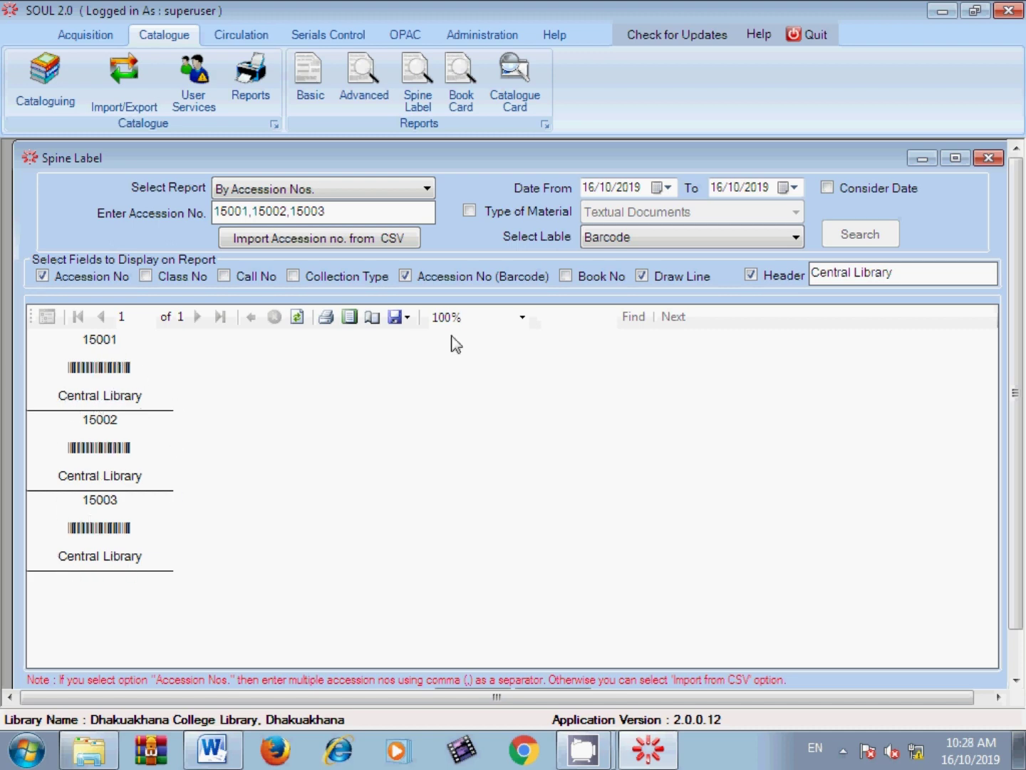
Step: Close and reopen the Spine Label report, setting Select Report to By Accession Nos
{"action": "left_click", "coordinate": [989, 157]}
{"action": "left_click", "coordinate": [421, 100]}
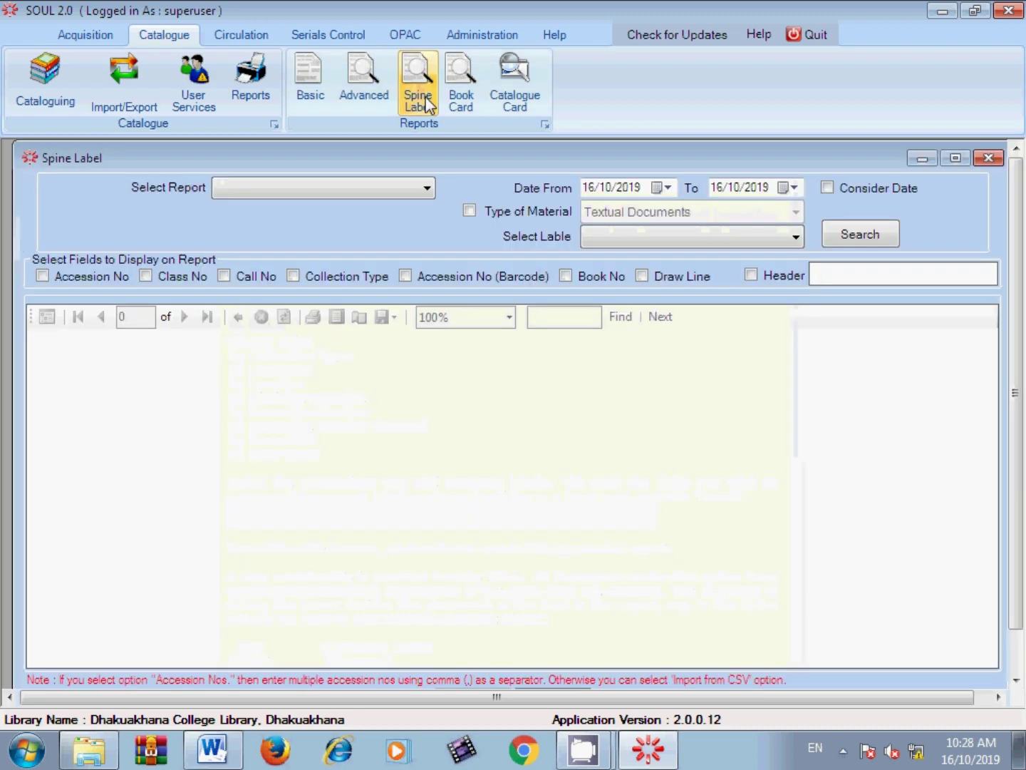
{"action": "left_click", "coordinate": [405, 193]}
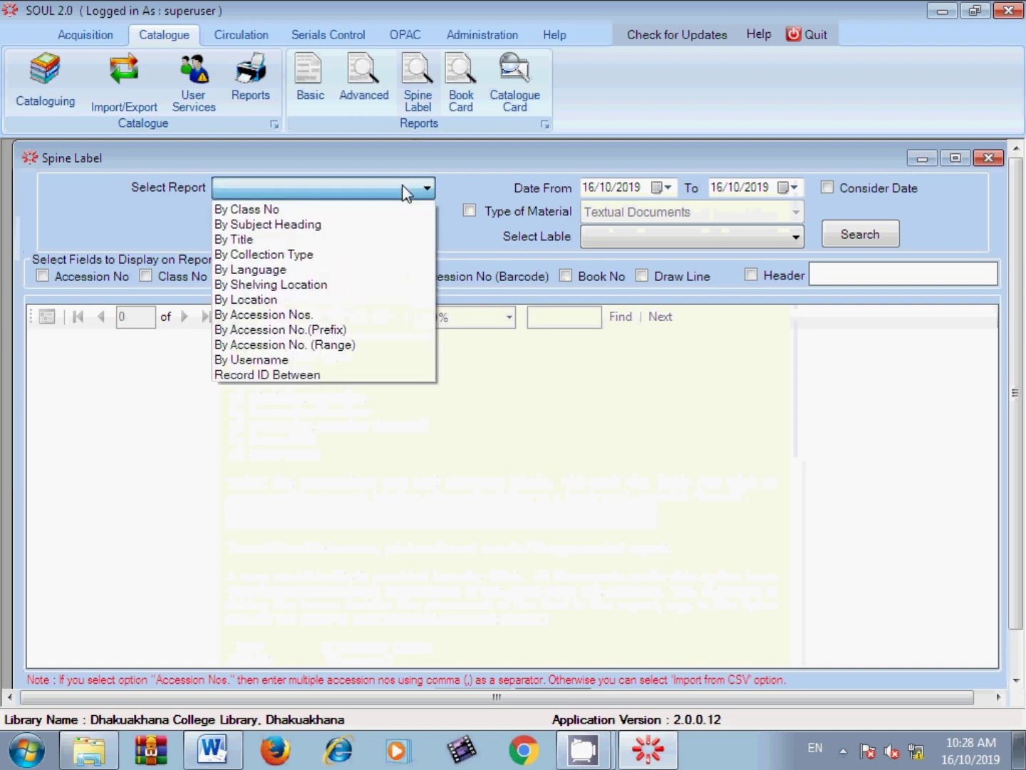
{"action": "left_click", "coordinate": [342, 315]}
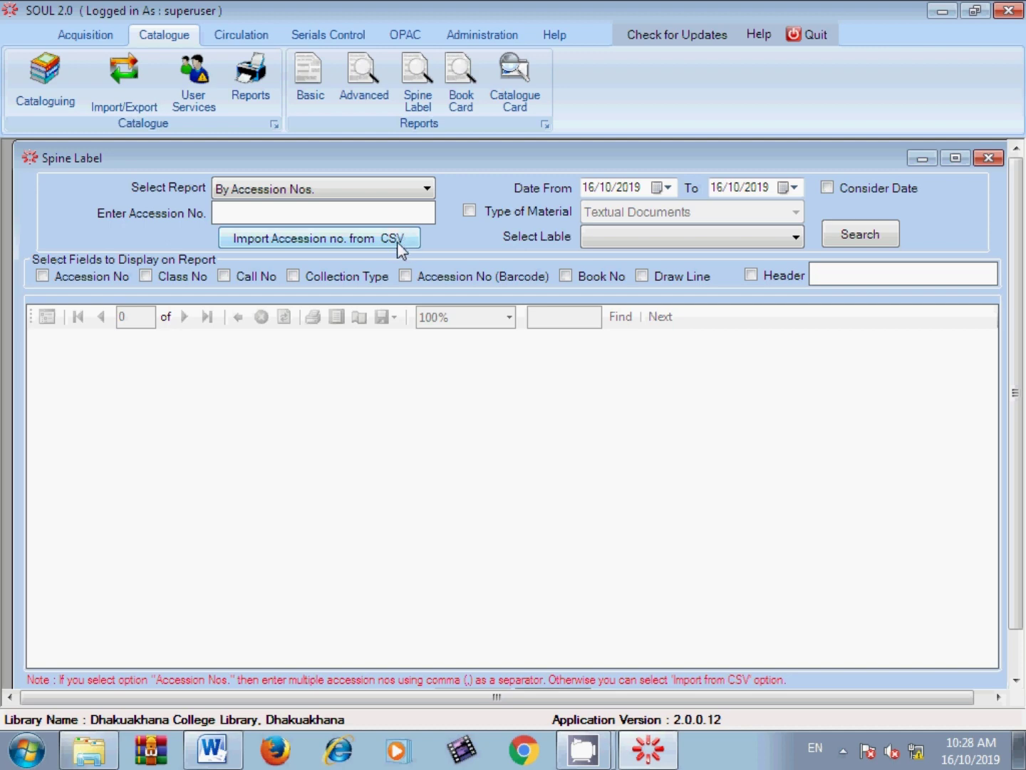
Step: Launch Microsoft Excel 2010 and dismiss its activation wizard
{"action": "left_click", "coordinate": [21, 752]}
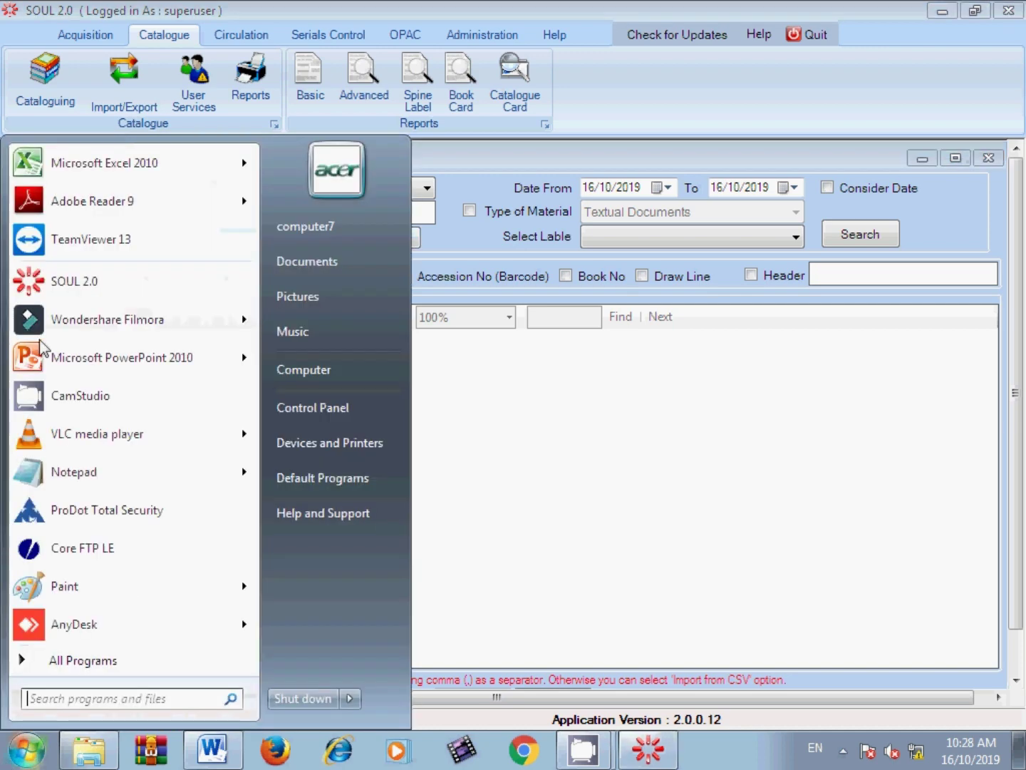
{"action": "left_click", "coordinate": [50, 173]}
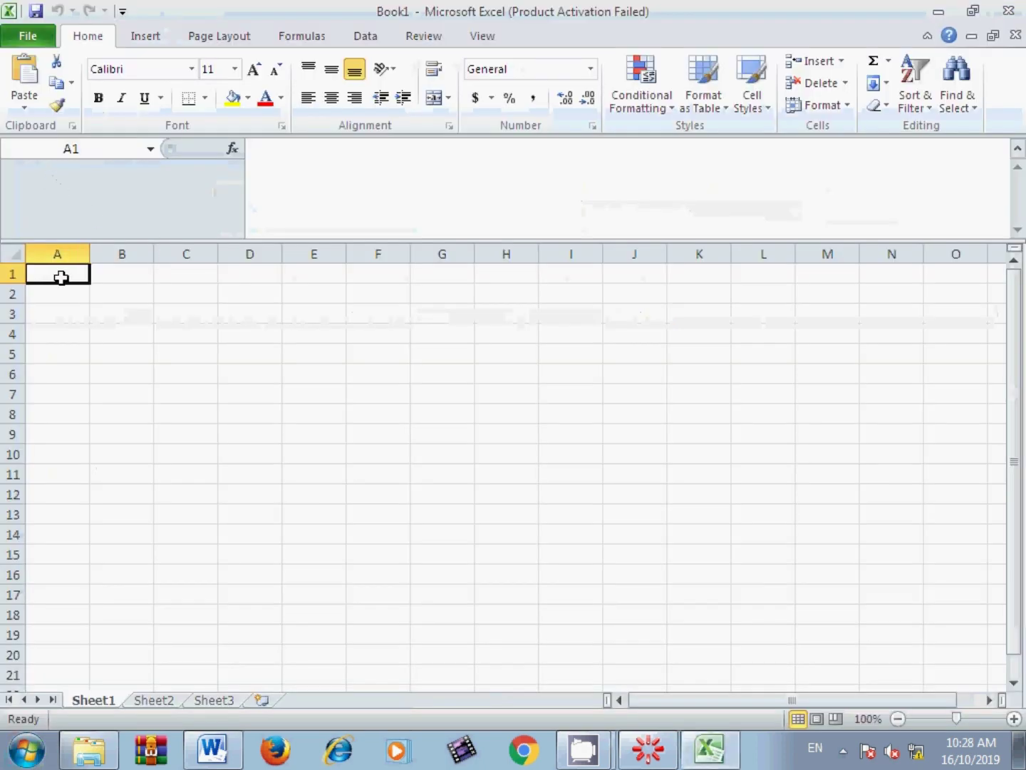
{"action": "left_click", "coordinate": [744, 567]}
Step: Enter 15001, 15002, 14001, 14002 and 15896 down cells A1:A5
{"action": "type", "text": "1"}
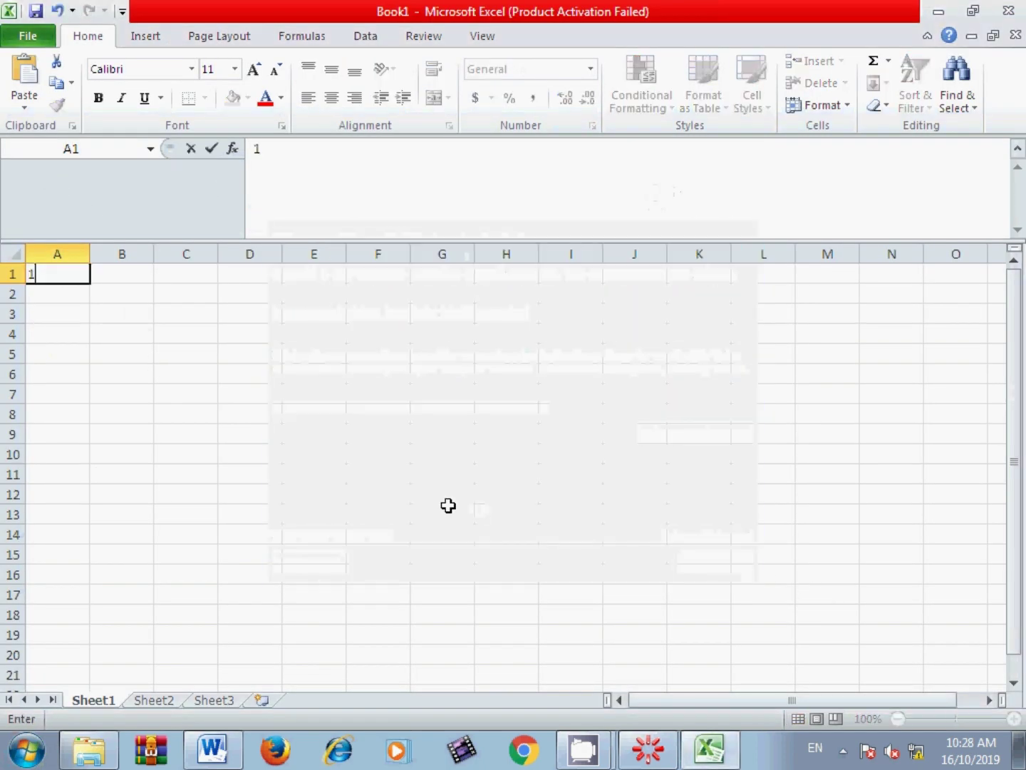
{"action": "type", "text": "5001"}
{"action": "key", "text": "Return"}
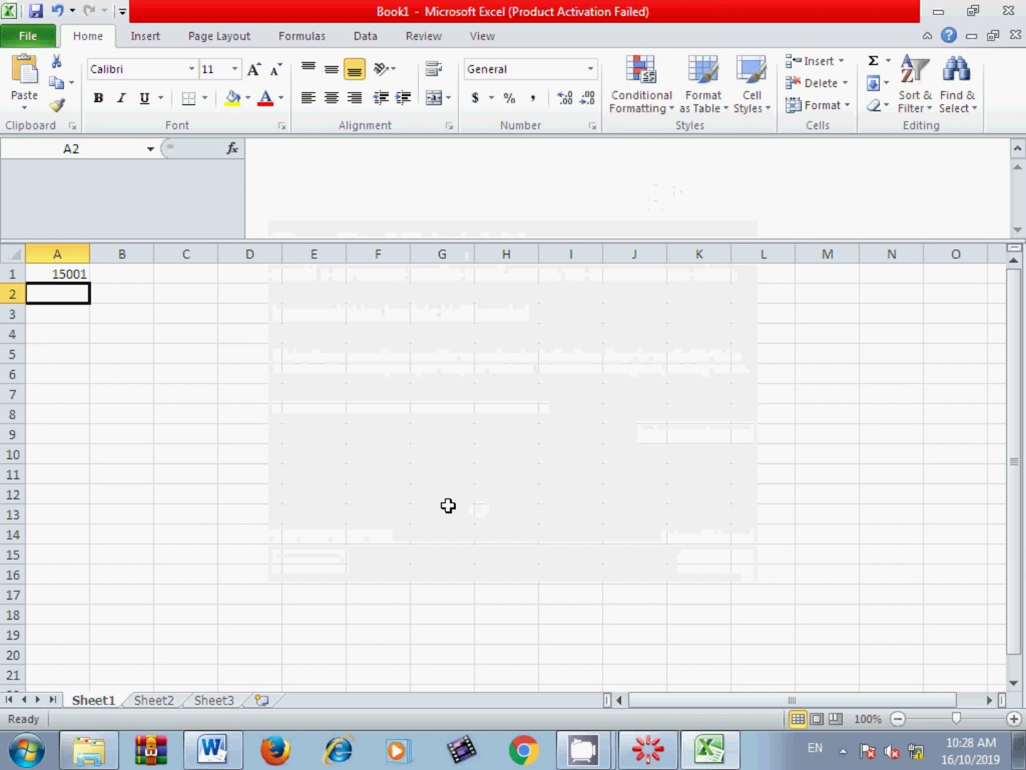
{"action": "type", "text": "15002"}
{"action": "key", "text": "Return"}
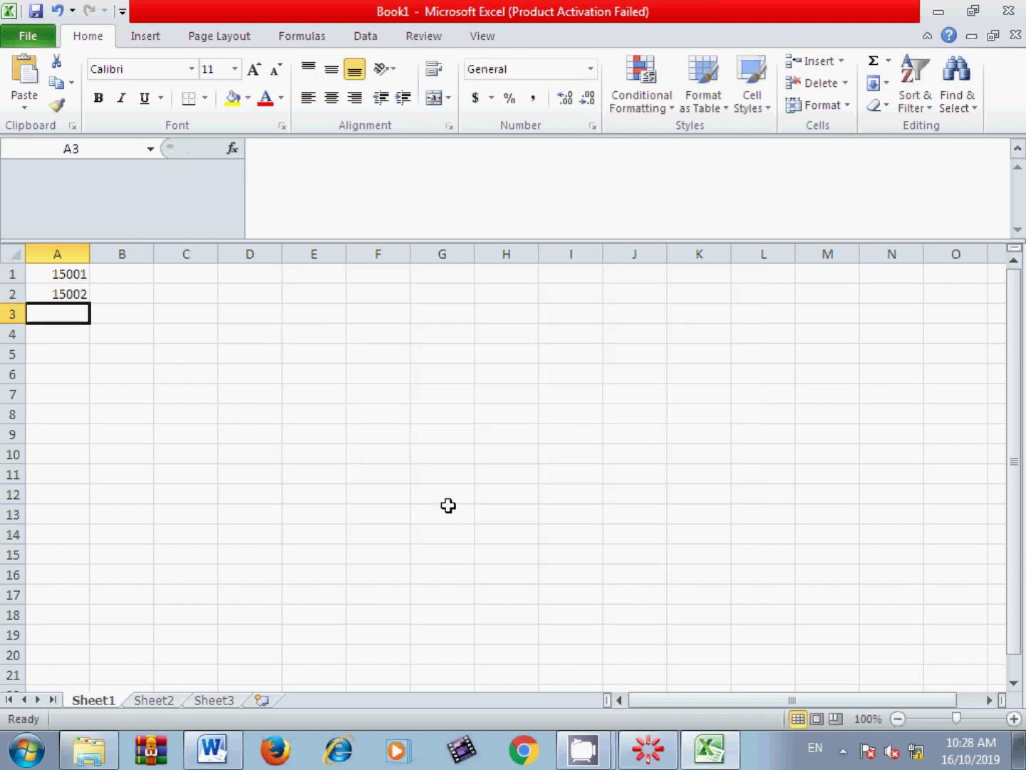
{"action": "type", "text": "14001"}
{"action": "key", "text": "Return"}
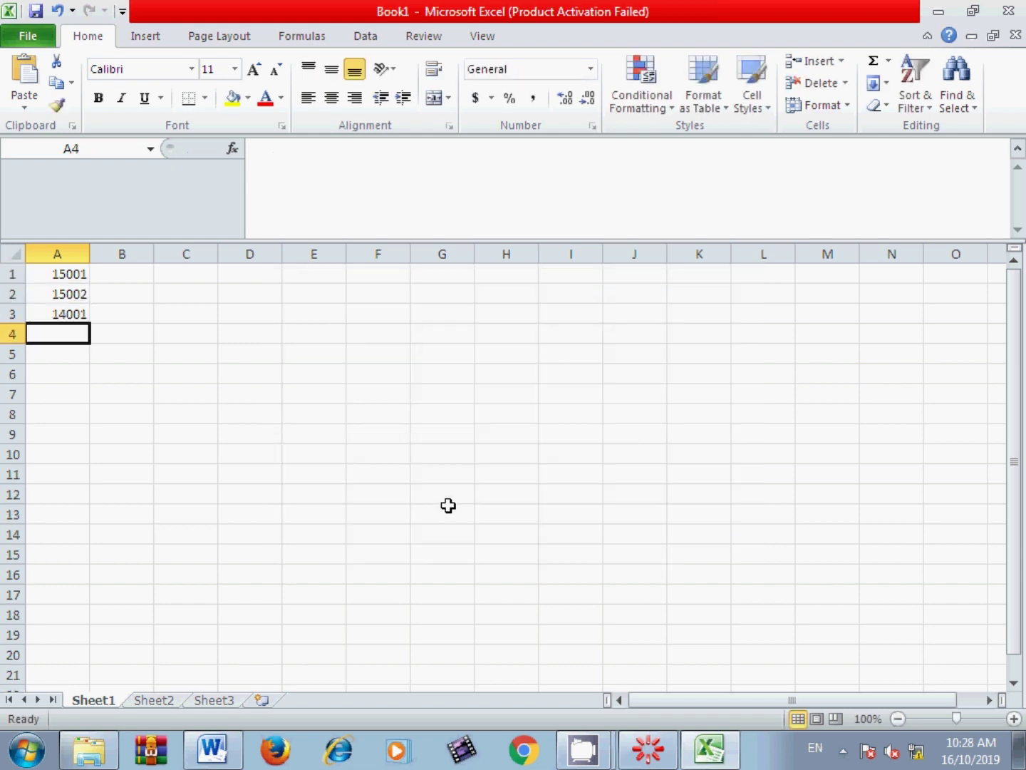
{"action": "type", "text": "14002"}
{"action": "key", "text": "Return"}
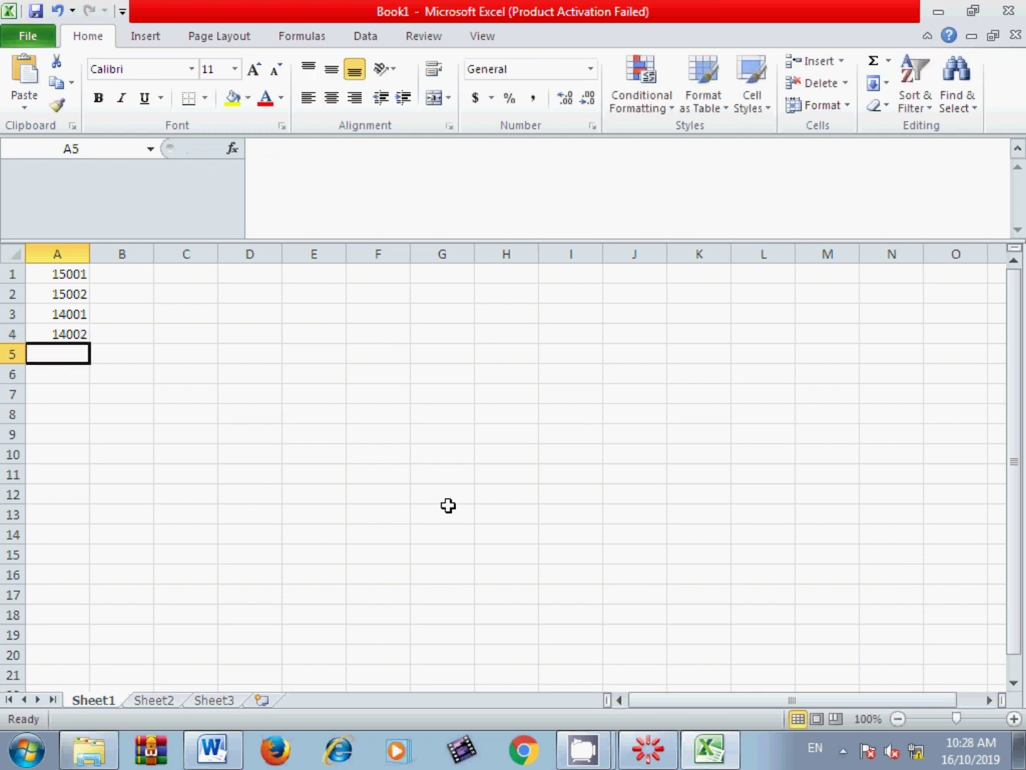
{"action": "type", "text": "15896"}
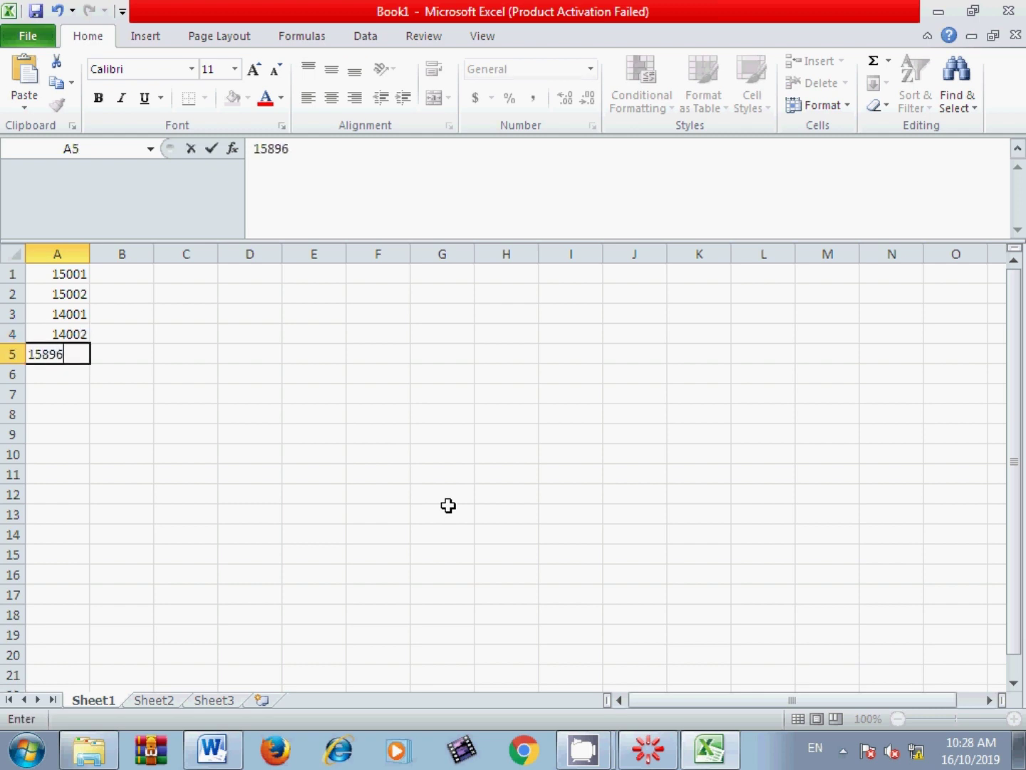
{"action": "left_click", "coordinate": [444, 501]}
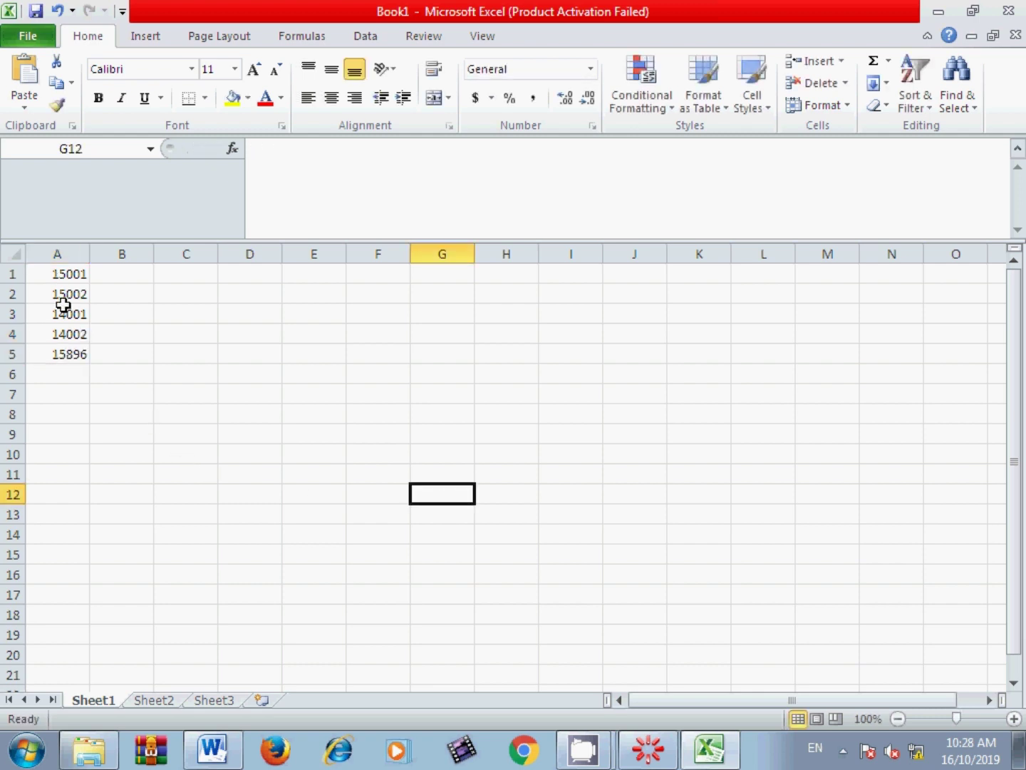
{"action": "left_click", "coordinate": [27, 40]}
Step: Save the sheet as 'Barcode new', CSV (Comma delimited), on New Volume (D:), keeping CSV format
{"action": "left_click", "coordinate": [46, 100]}
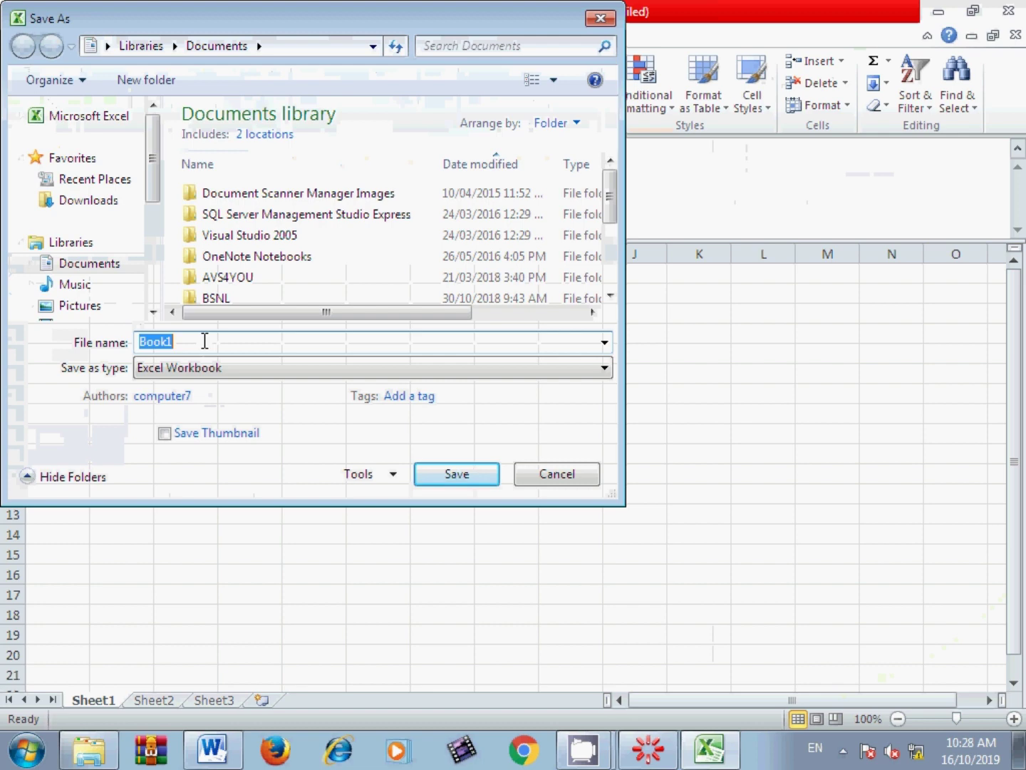
{"action": "type", "text": "Barcode"}
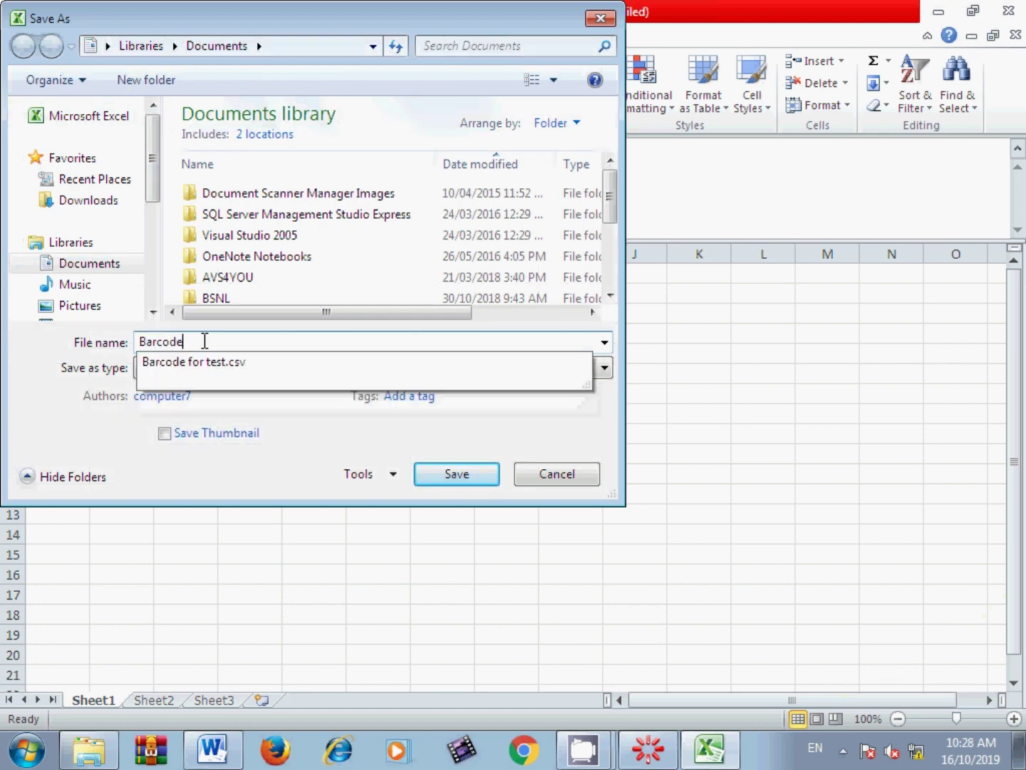
{"action": "type", "text": " new"}
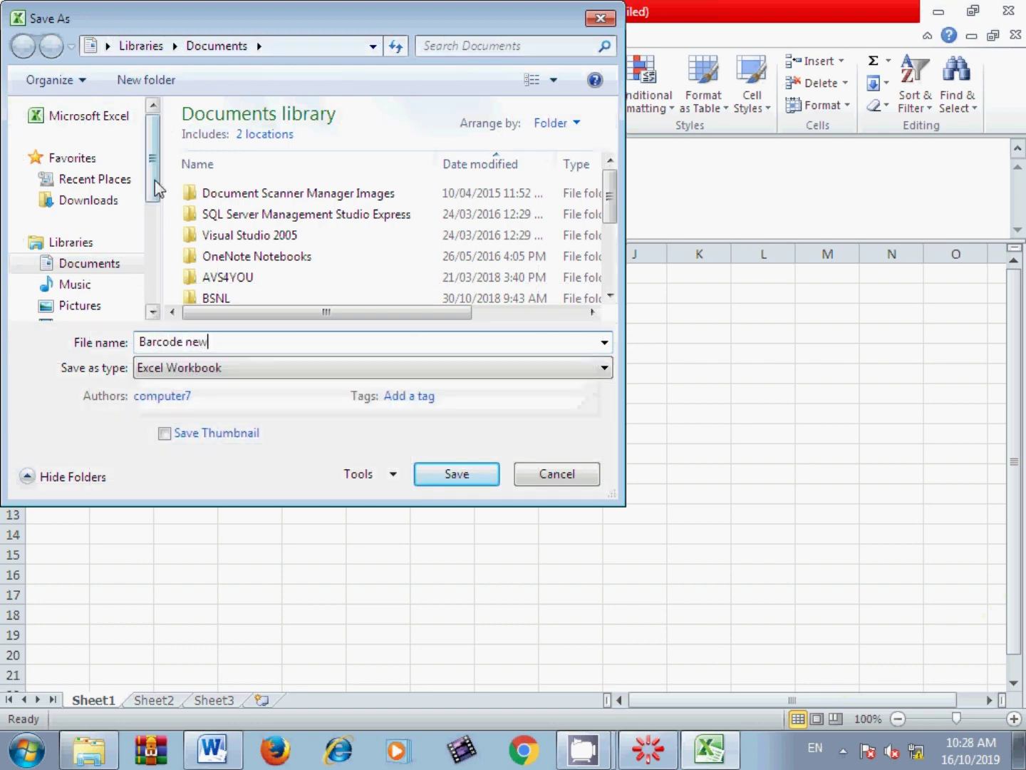
{"action": "scroll", "coordinate": [146, 183], "scroll_direction": "down", "scroll_amount": 3}
{"action": "left_click", "coordinate": [133, 284]}
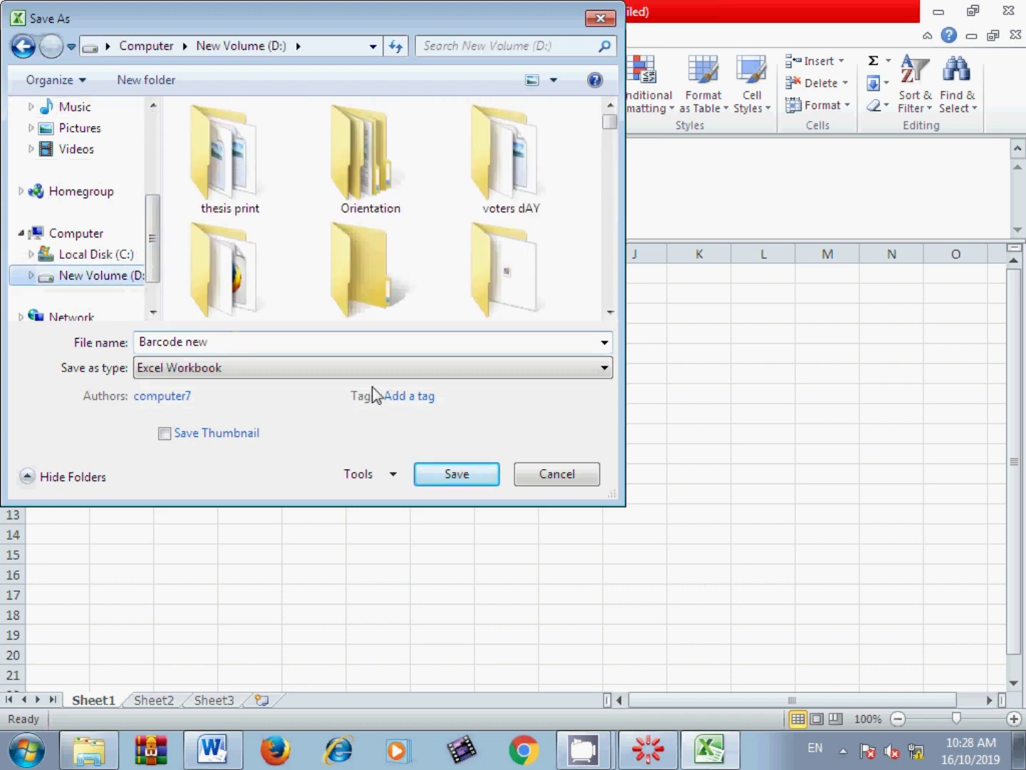
{"action": "left_click", "coordinate": [367, 370]}
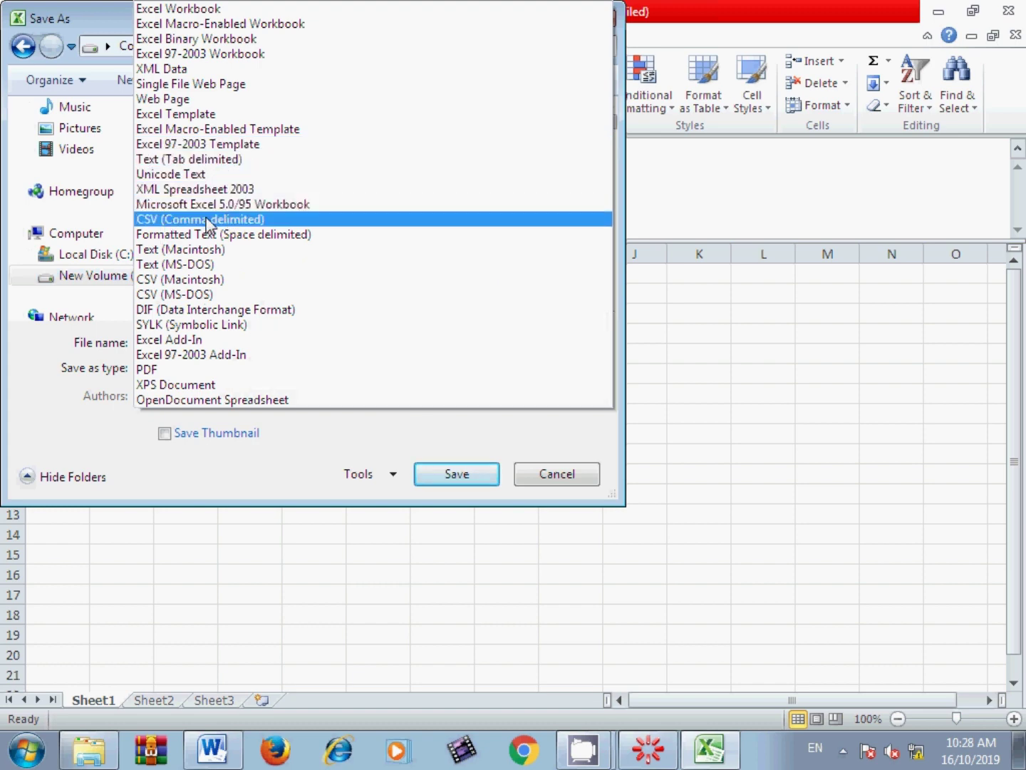
{"action": "left_click", "coordinate": [230, 221]}
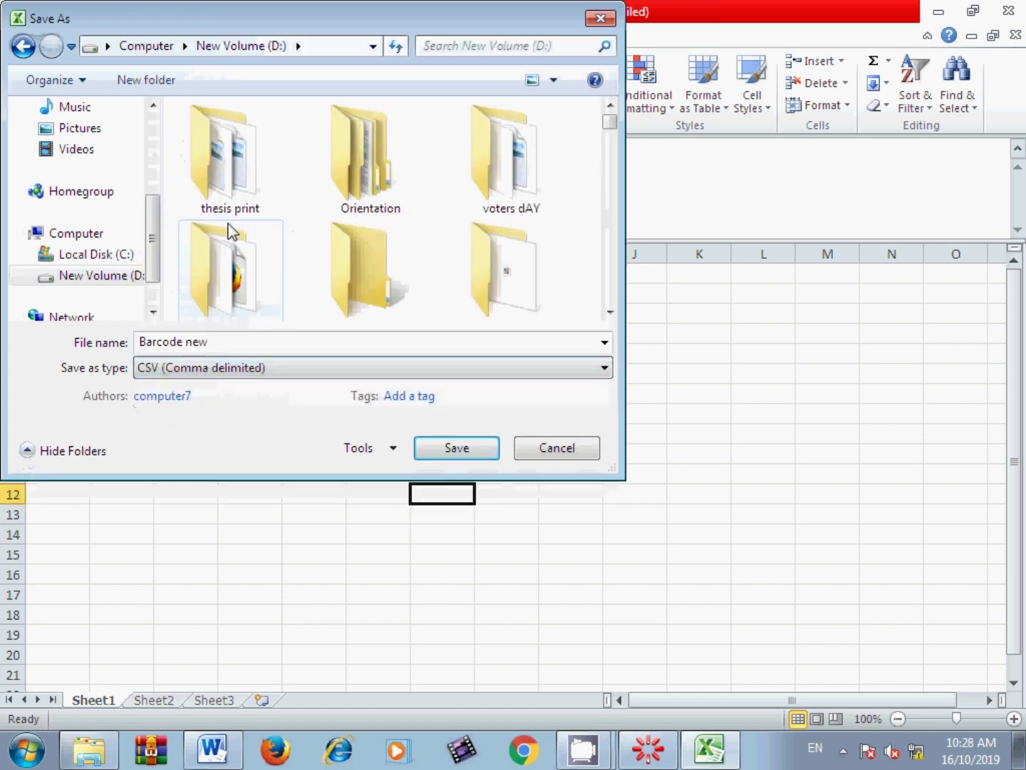
{"action": "left_click", "coordinate": [457, 448]}
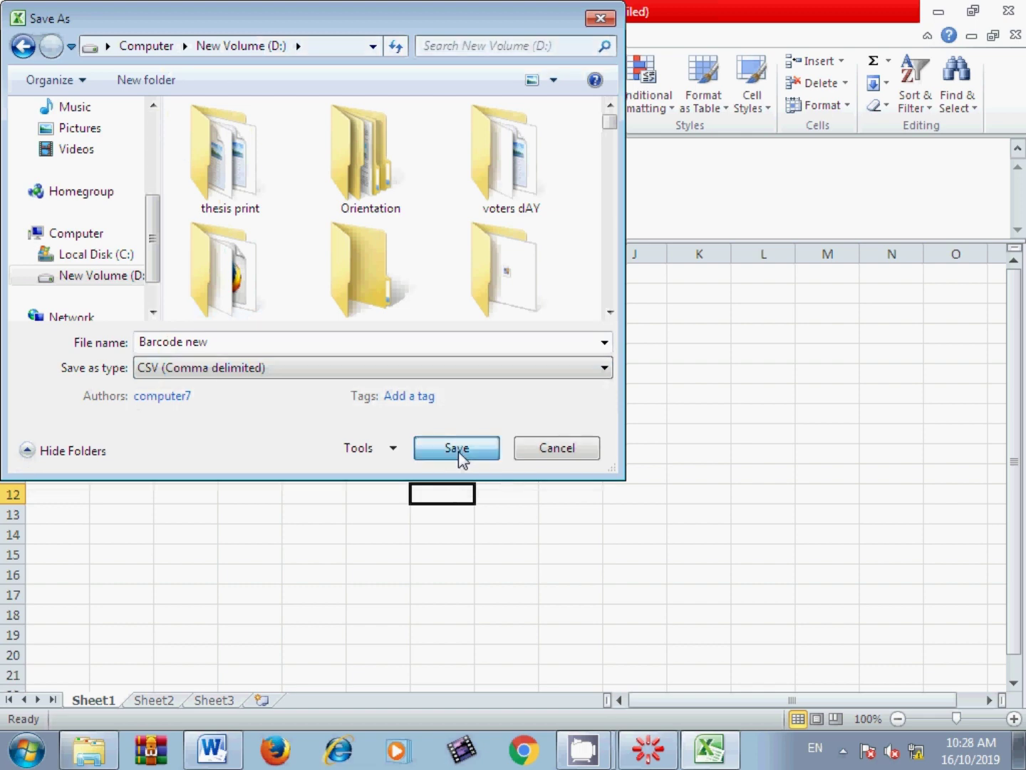
{"action": "left_click", "coordinate": [469, 443]}
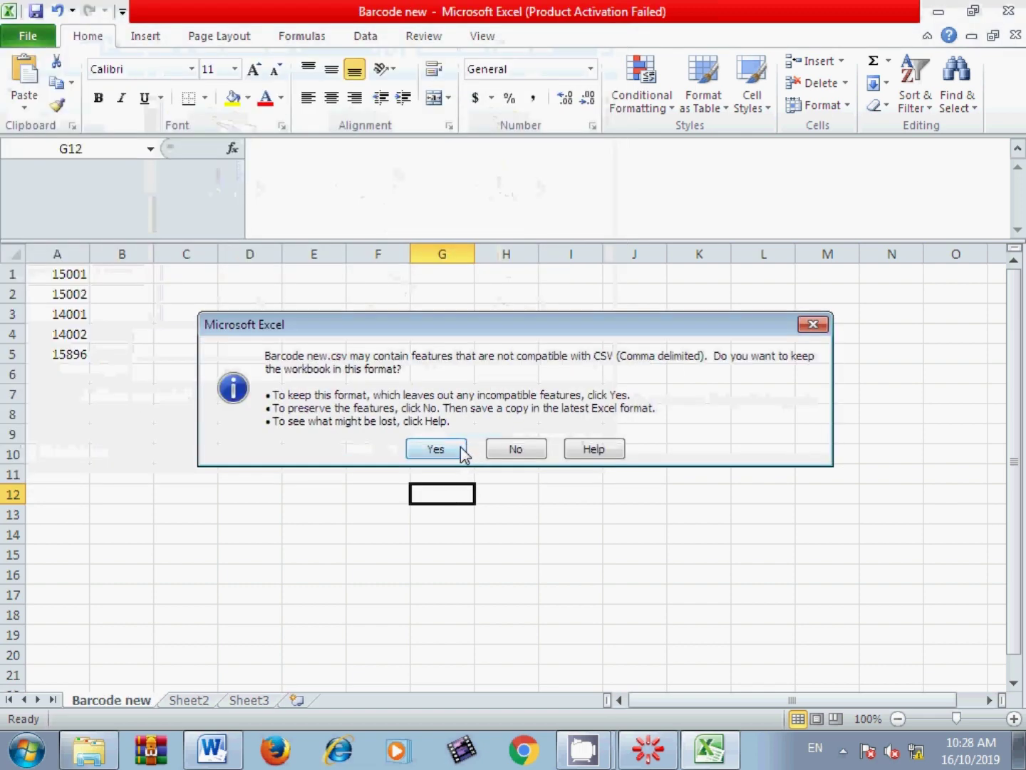
{"action": "left_click", "coordinate": [461, 447]}
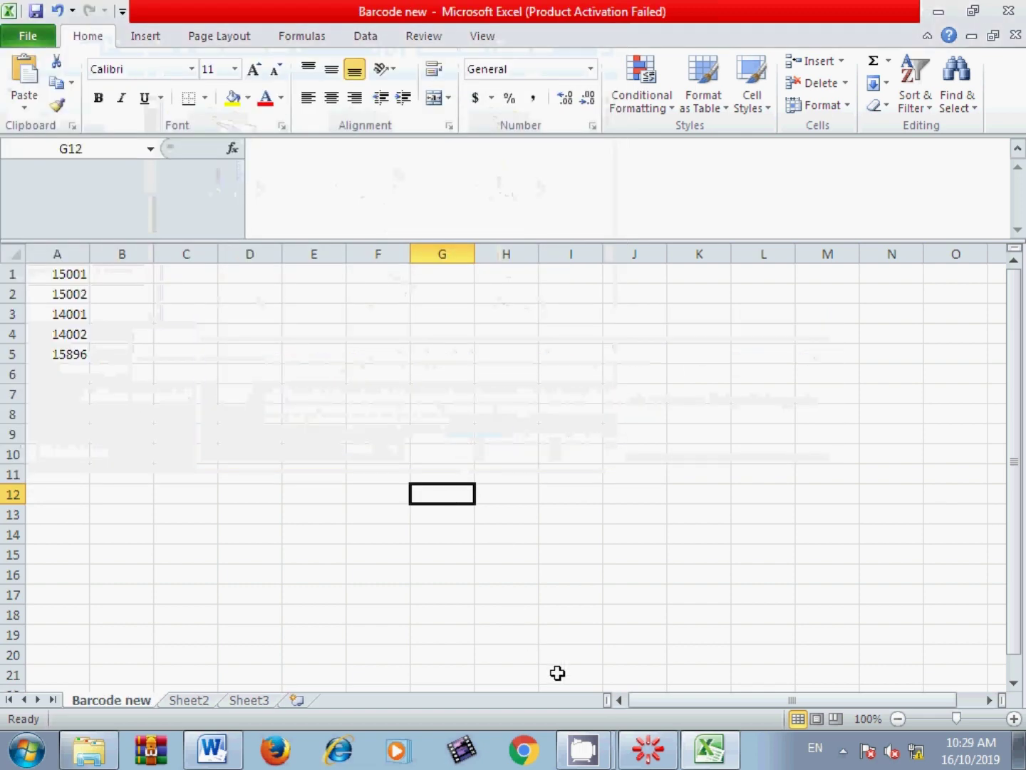
Step: Try importing the Barcode new CSV into Spine Label, then dismiss the file-in-use error
{"action": "mouse_move", "coordinate": [597, 745]}
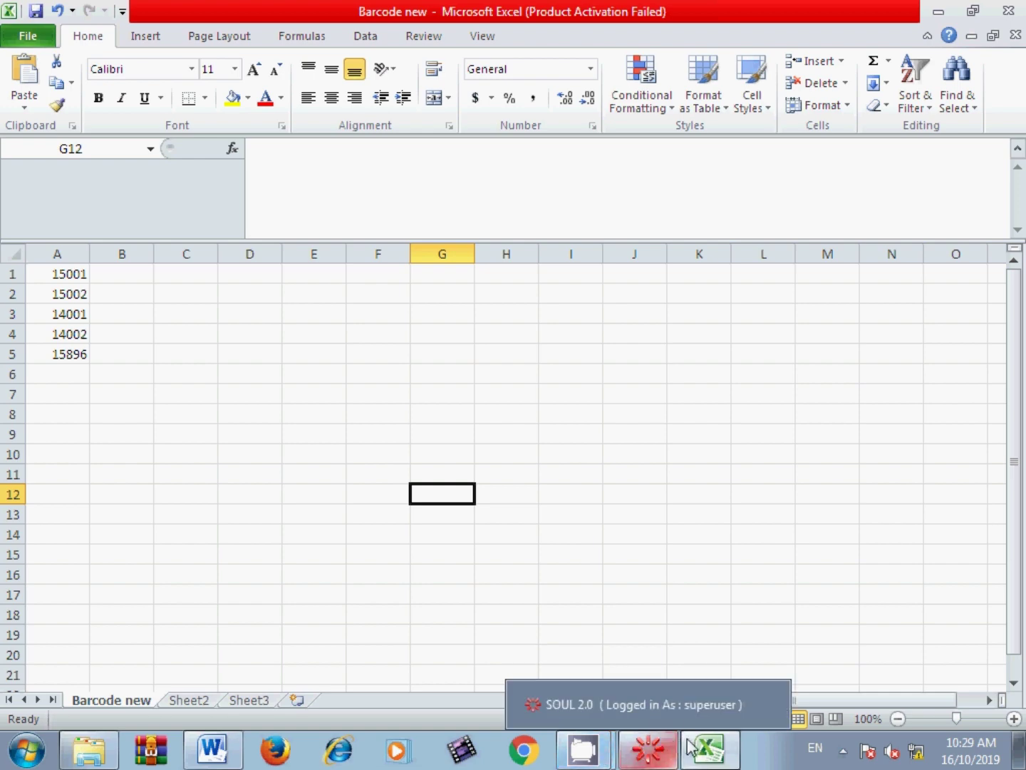
{"action": "mouse_move", "coordinate": [691, 742]}
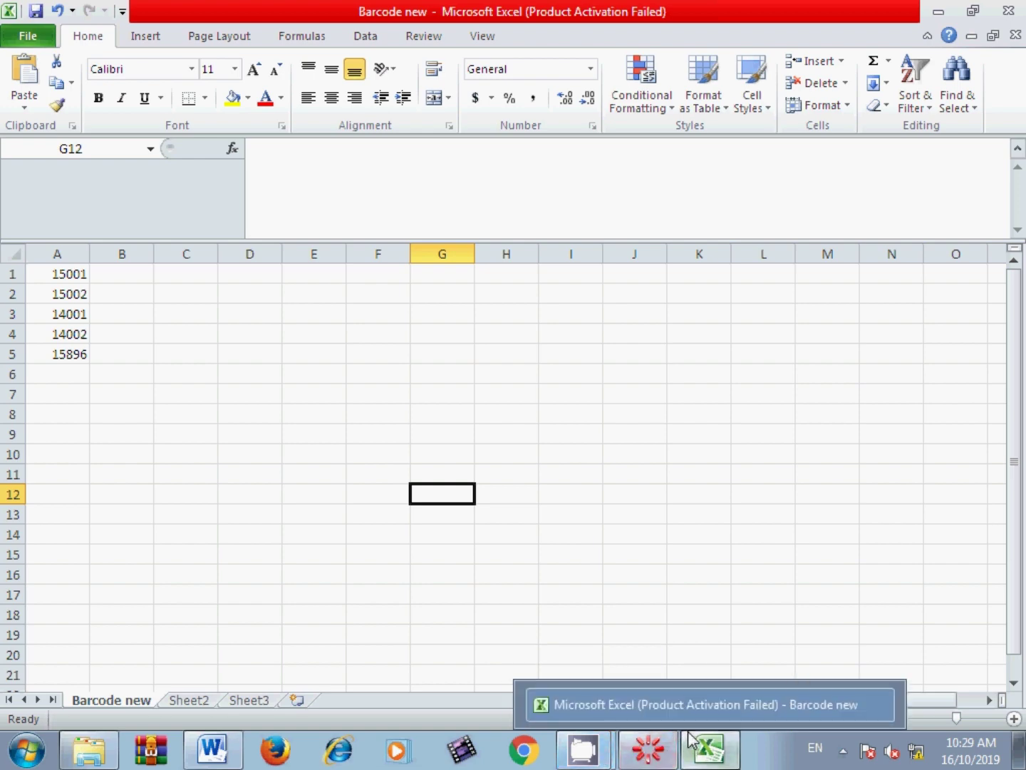
{"action": "left_click", "coordinate": [647, 748]}
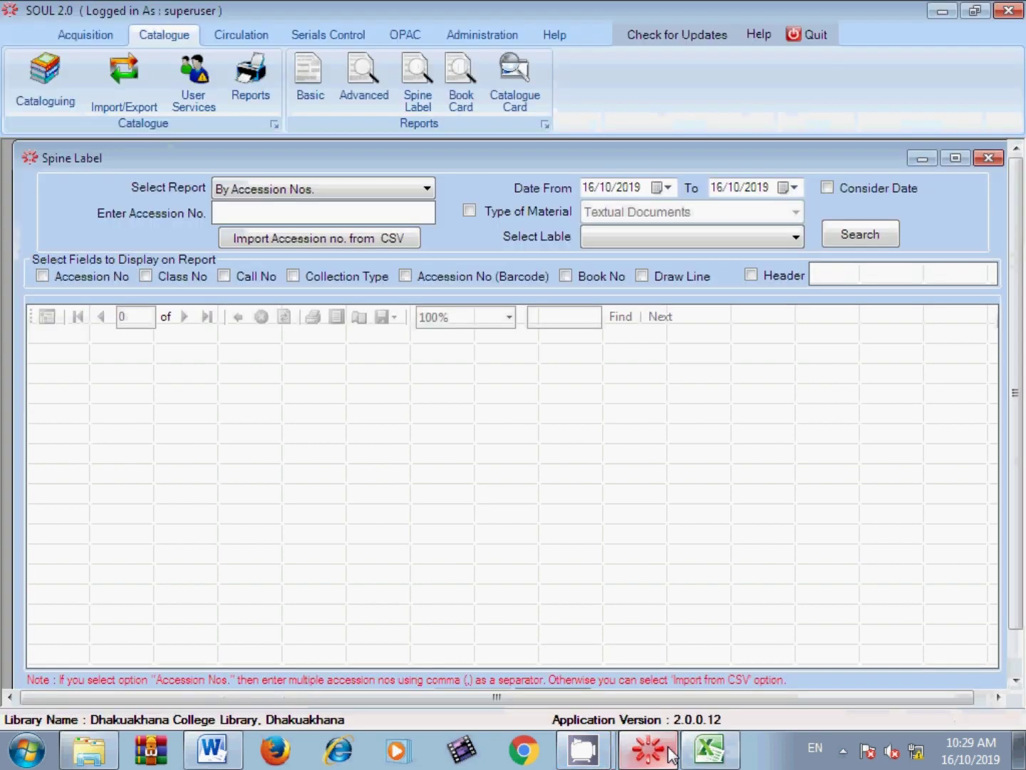
{"action": "left_click", "coordinate": [292, 240]}
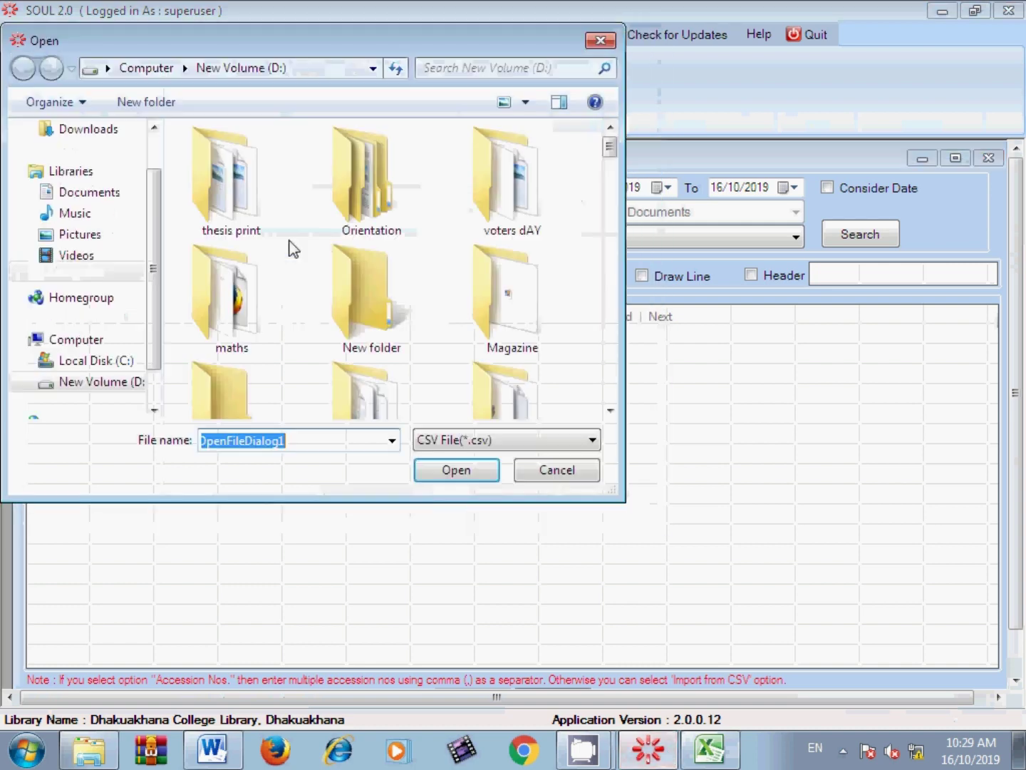
{"action": "scroll", "coordinate": [611, 167], "scroll_direction": "down", "scroll_amount": 10}
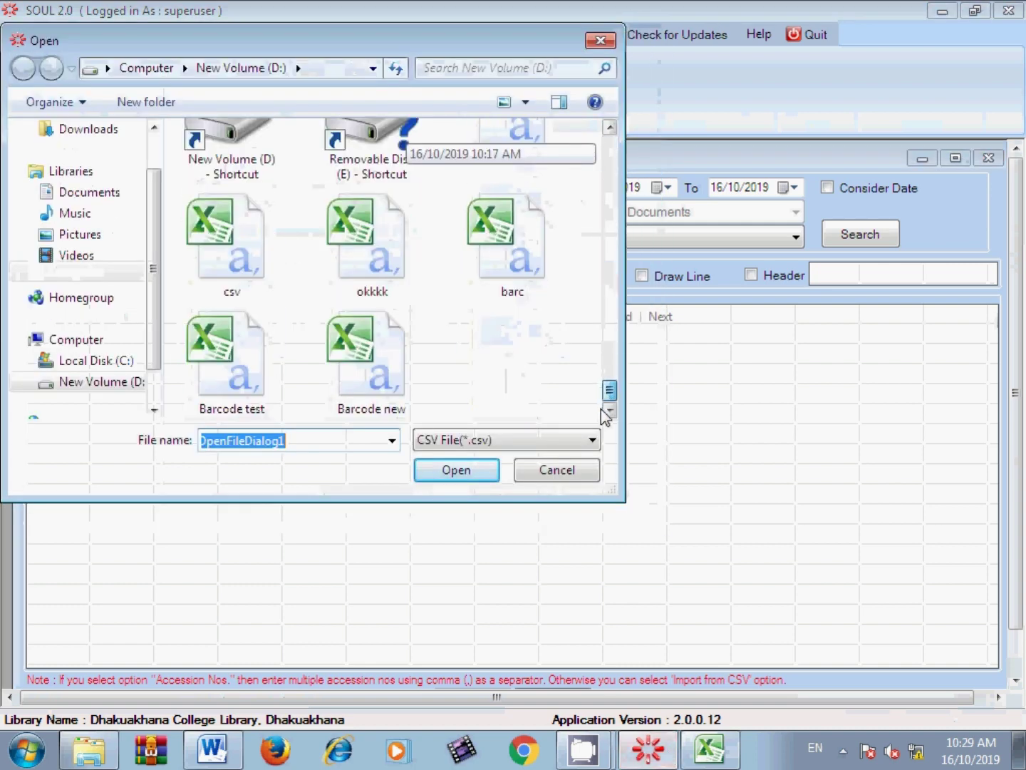
{"action": "left_click", "coordinate": [365, 387]}
{"action": "double_click", "coordinate": [365, 387]}
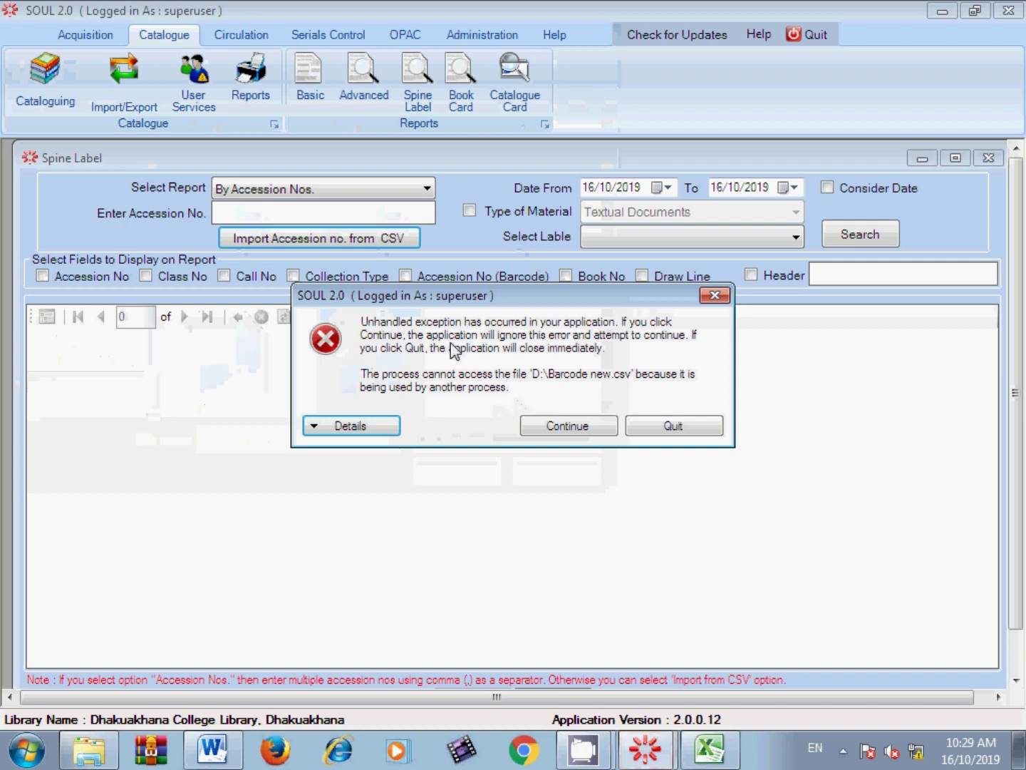
{"action": "left_click", "coordinate": [712, 296]}
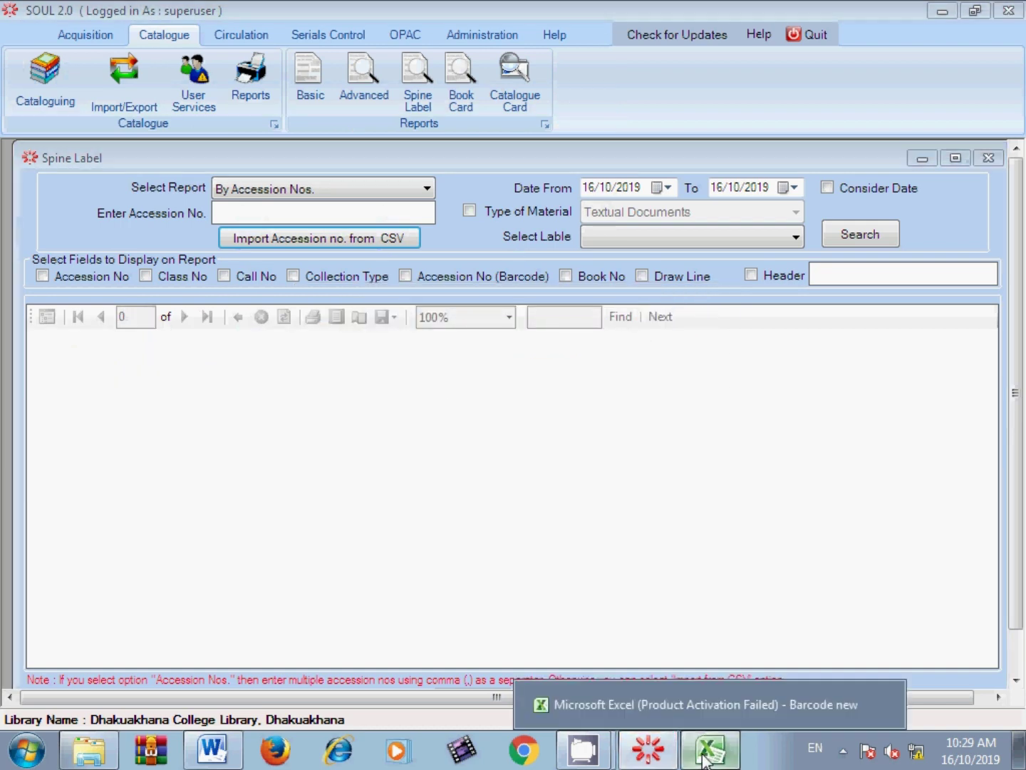
Step: Close the Barcode new workbook in Excel without saving and return to SOUL
{"action": "left_click", "coordinate": [709, 748]}
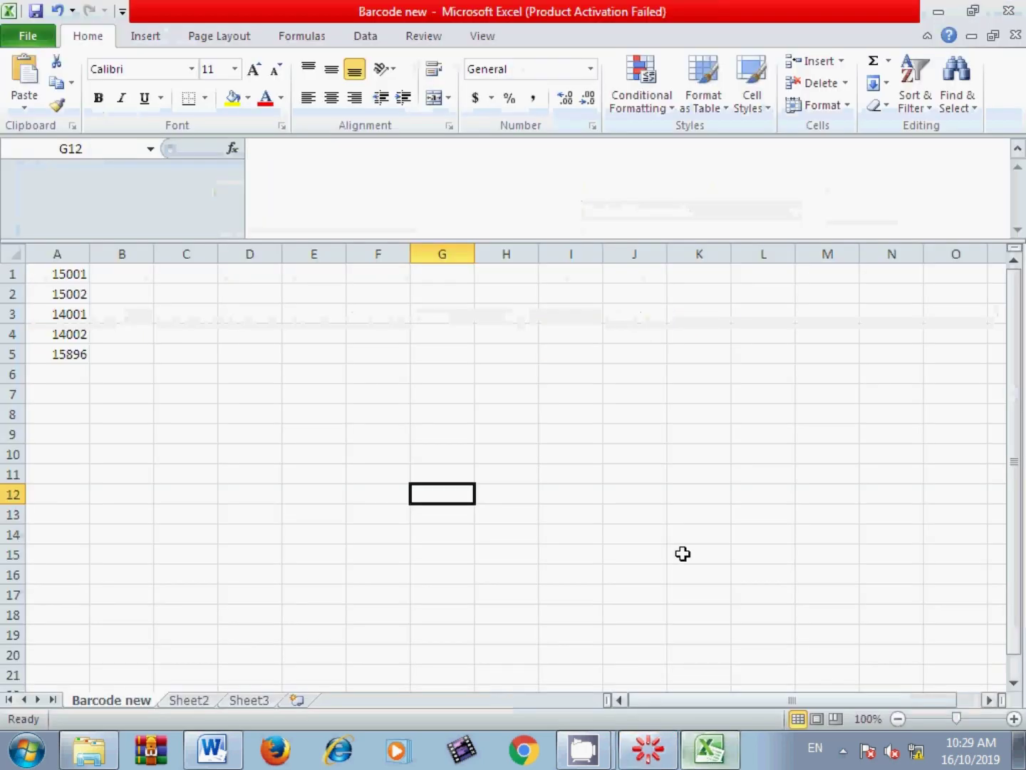
{"action": "left_click", "coordinate": [1007, 10]}
{"action": "left_click", "coordinate": [545, 409]}
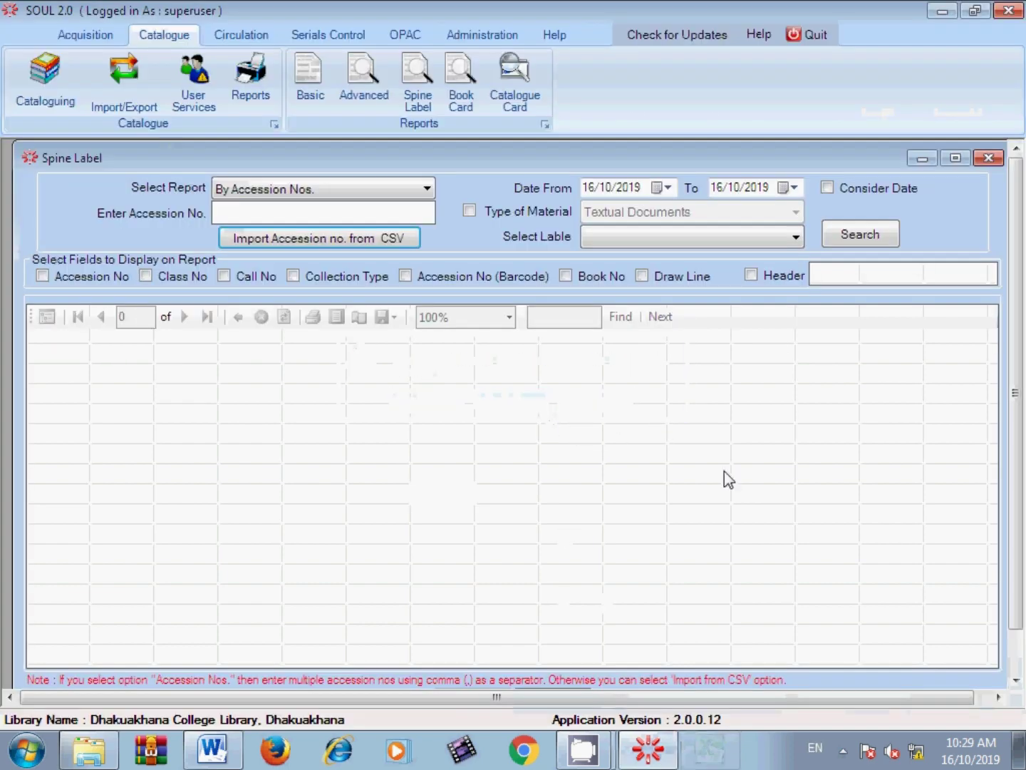
{"action": "left_click", "coordinate": [660, 754]}
Step: Import the accession numbers from the 'Barcode new' CSV file into the Spine Label window
{"action": "left_click", "coordinate": [661, 754]}
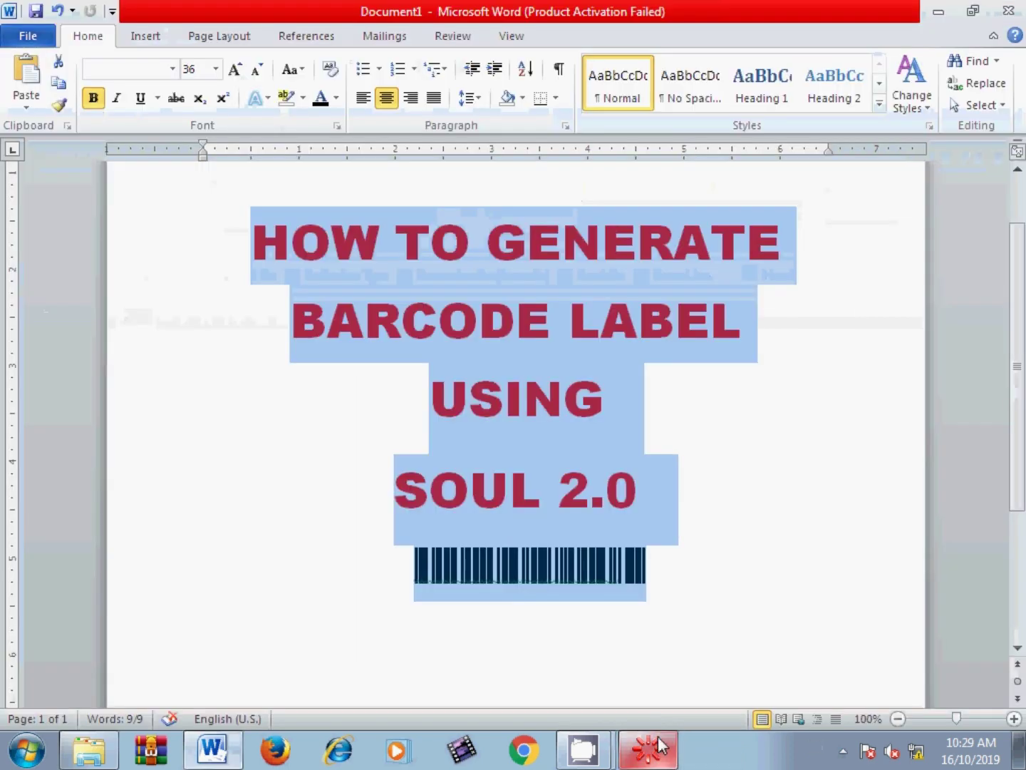
{"action": "left_click", "coordinate": [656, 750]}
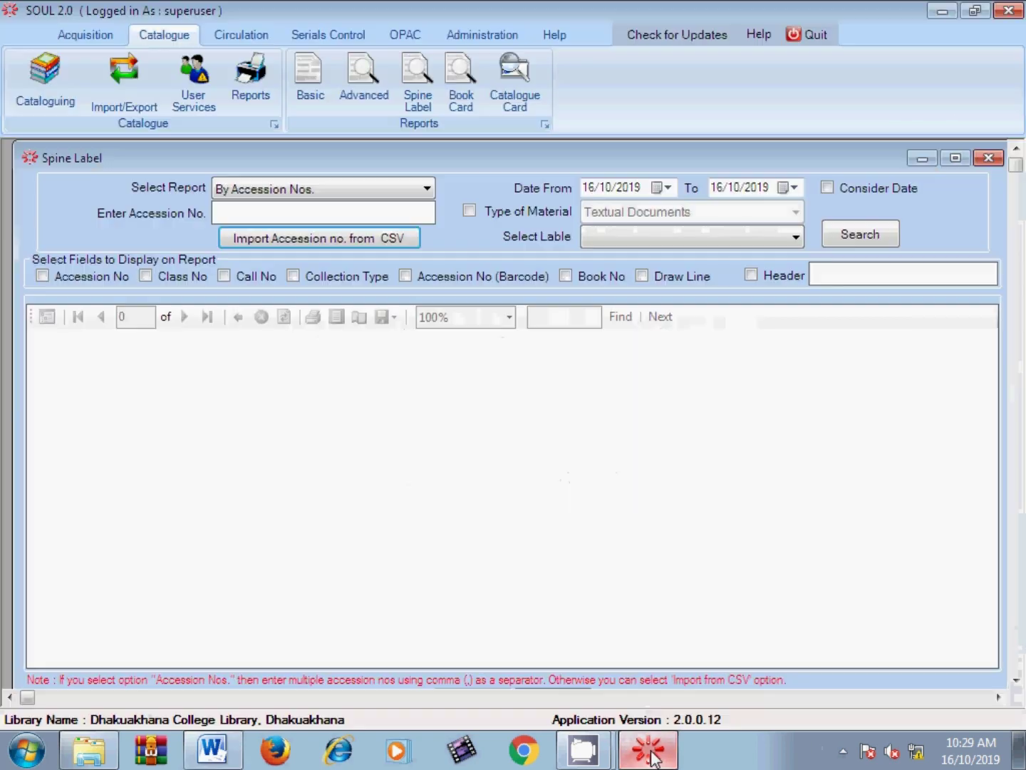
{"action": "left_click", "coordinate": [258, 237]}
{"action": "left_click_drag", "start_coordinate": [614, 152], "coordinate": [613, 412]}
{"action": "double_click", "coordinate": [384, 391]}
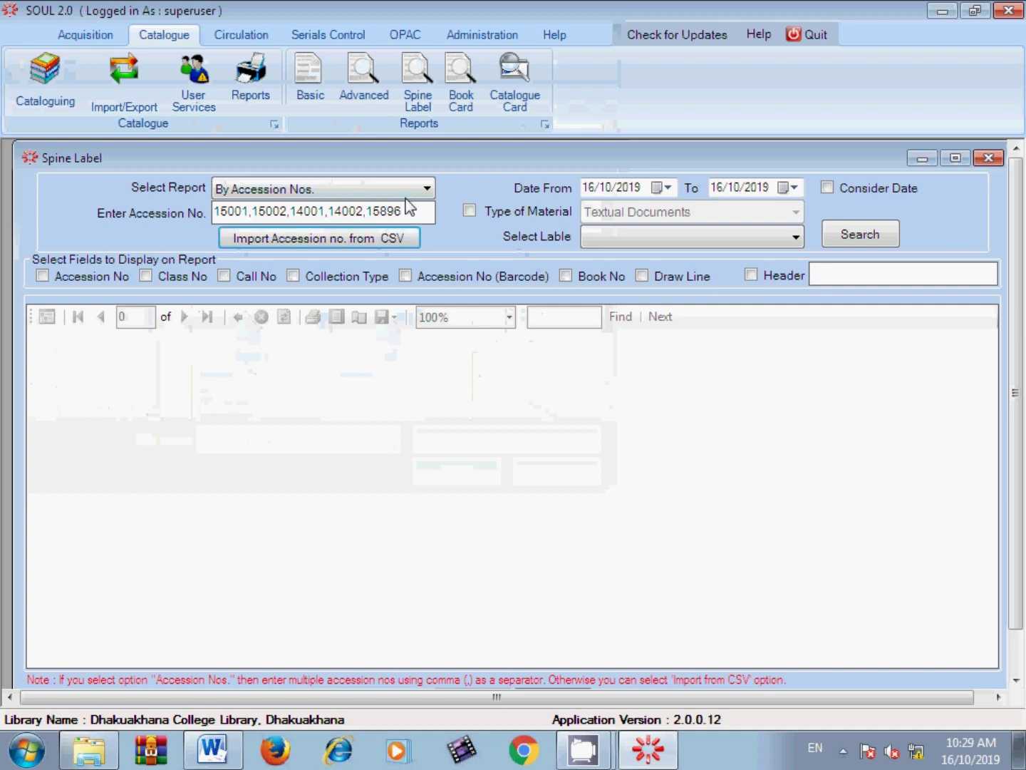
{"action": "left_click_drag", "start_coordinate": [414, 214], "coordinate": [263, 229]}
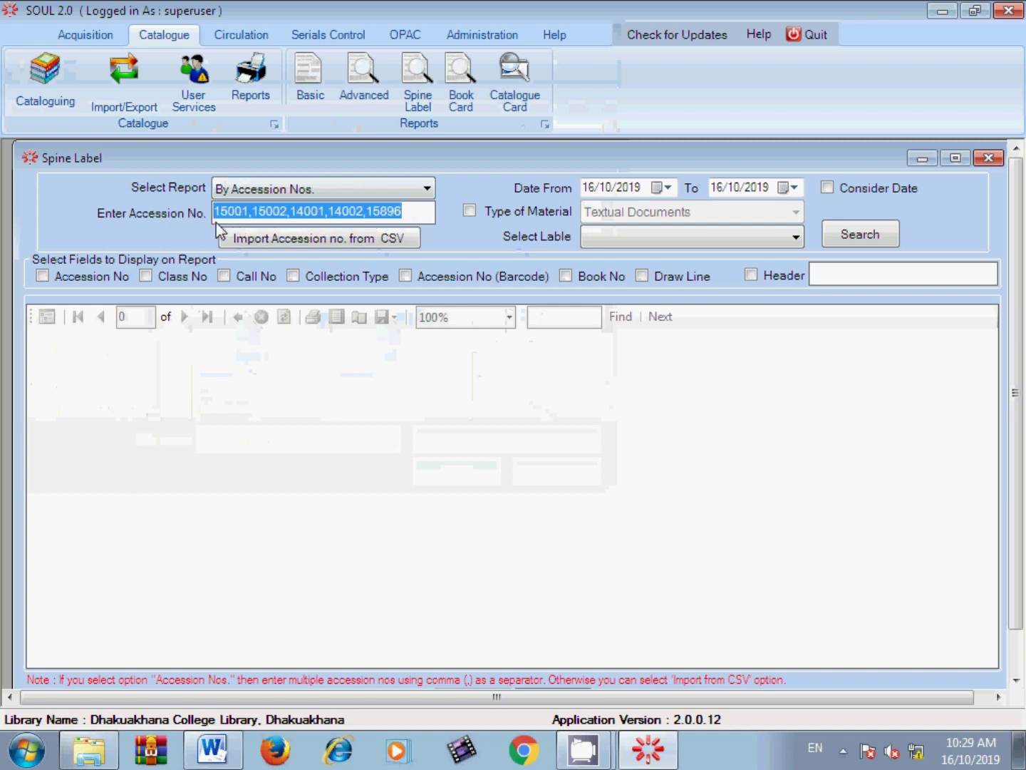
Step: Include accession numbers, add a 'Central Library' header, pick the Barcode label type and generate the report
{"action": "left_click", "coordinate": [80, 277]}
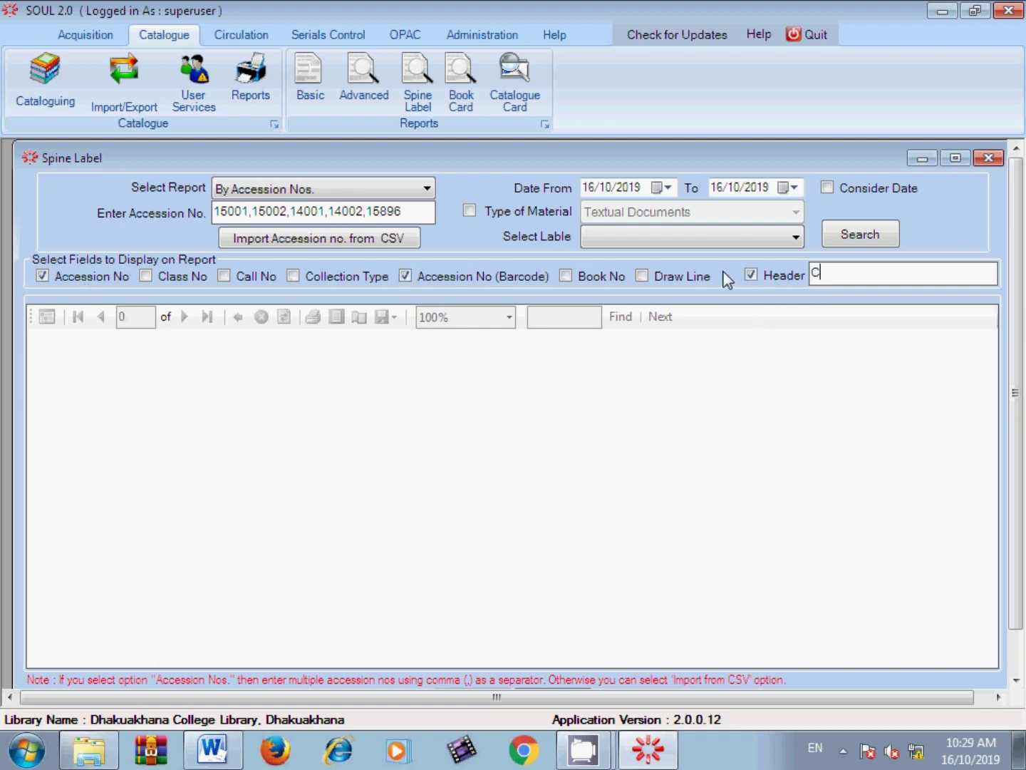
{"action": "type", "text": "Central Library"}
{"action": "left_click", "coordinate": [690, 236]}
{"action": "left_click", "coordinate": [660, 275]}
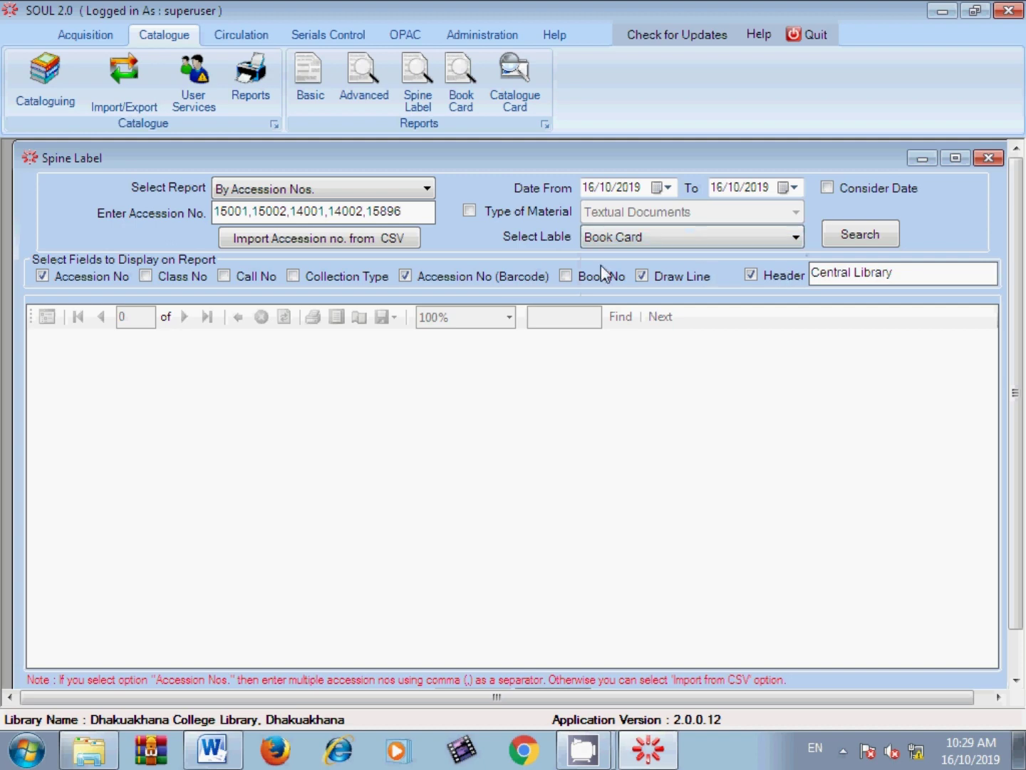
{"action": "left_click", "coordinate": [634, 241]}
{"action": "left_click", "coordinate": [632, 256]}
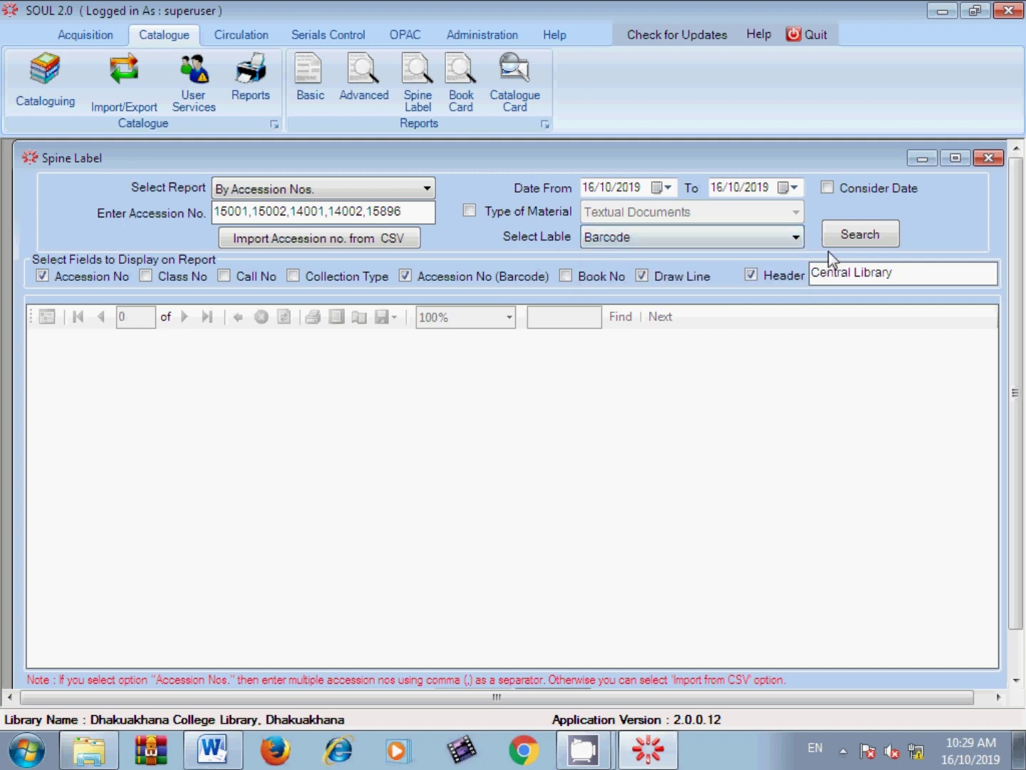
{"action": "left_click", "coordinate": [831, 242]}
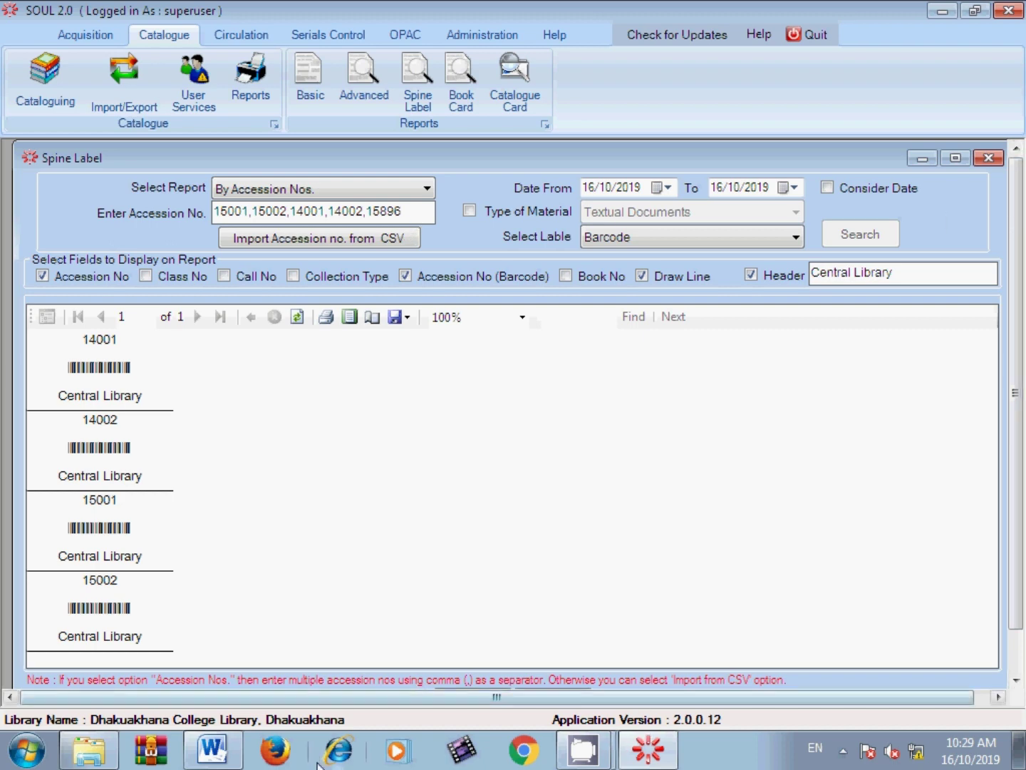
{"action": "left_click", "coordinate": [213, 749]}
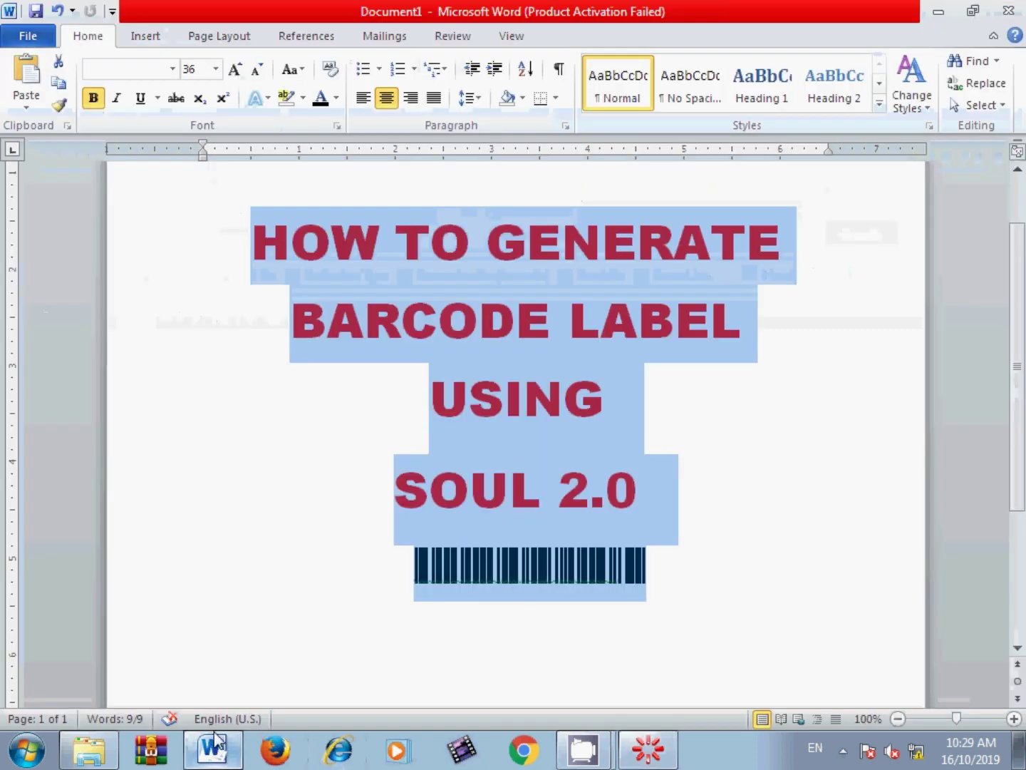
Step: In a new Word document, type the A4 barcode-label note, correcting 'gingle' to 'single'
{"action": "key", "text": "ctrl+n"}
{"action": "type", "text": "In a"}
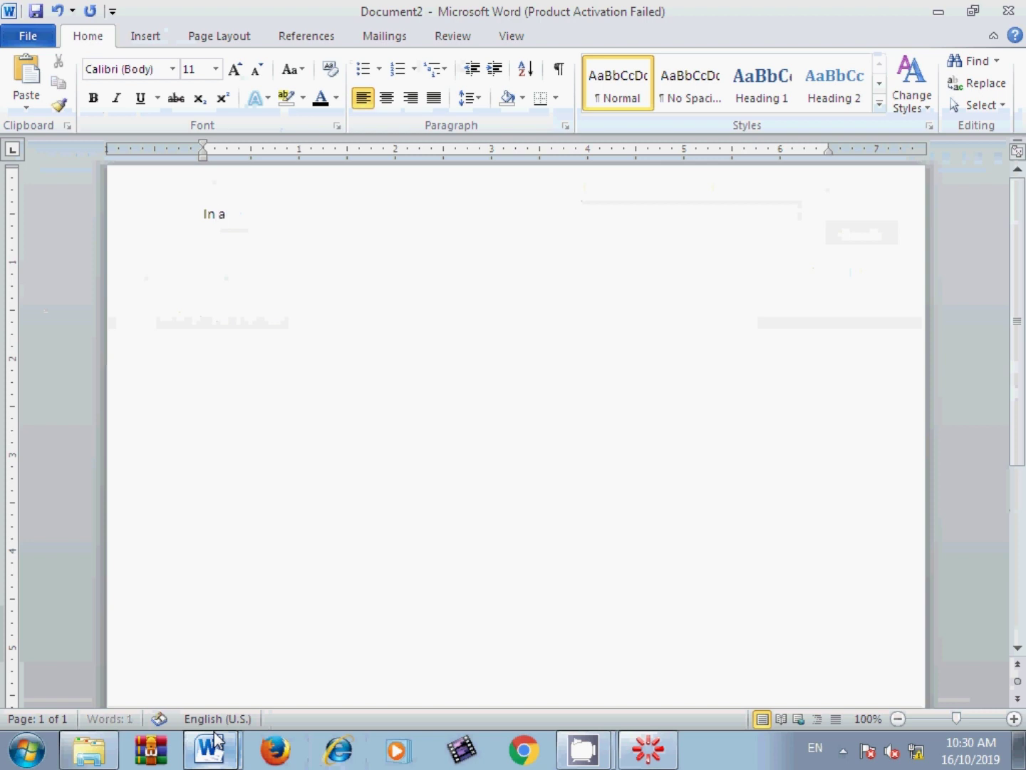
{"action": "type", "text": " gin"}
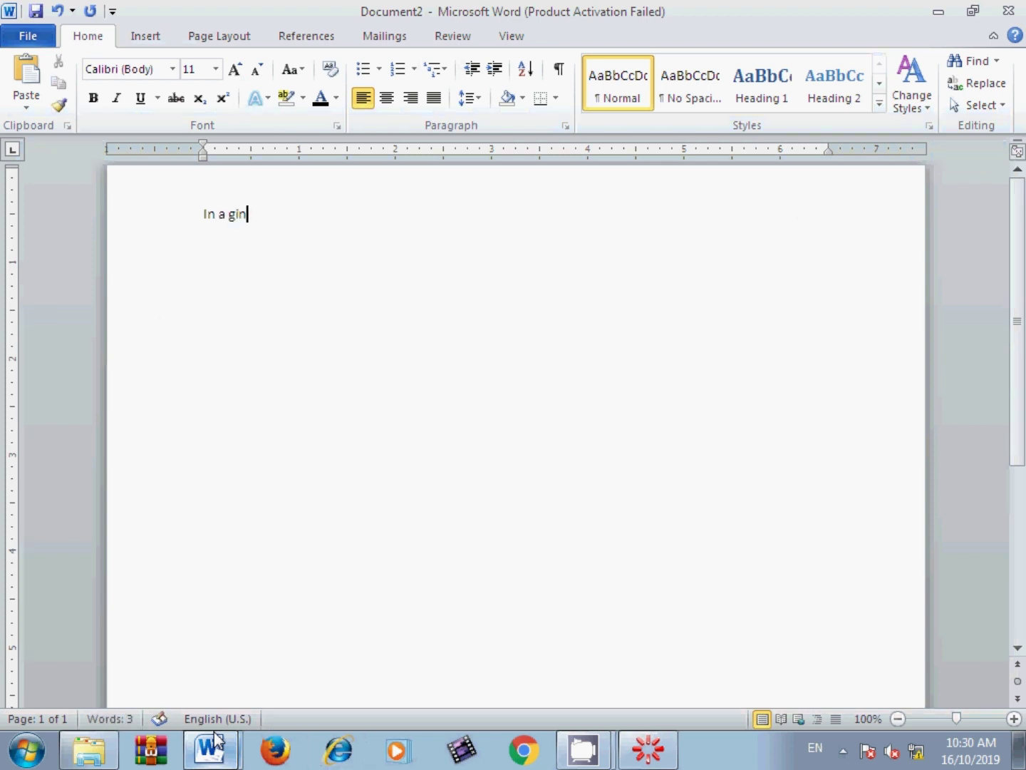
{"action": "type", "text": "gle page "}
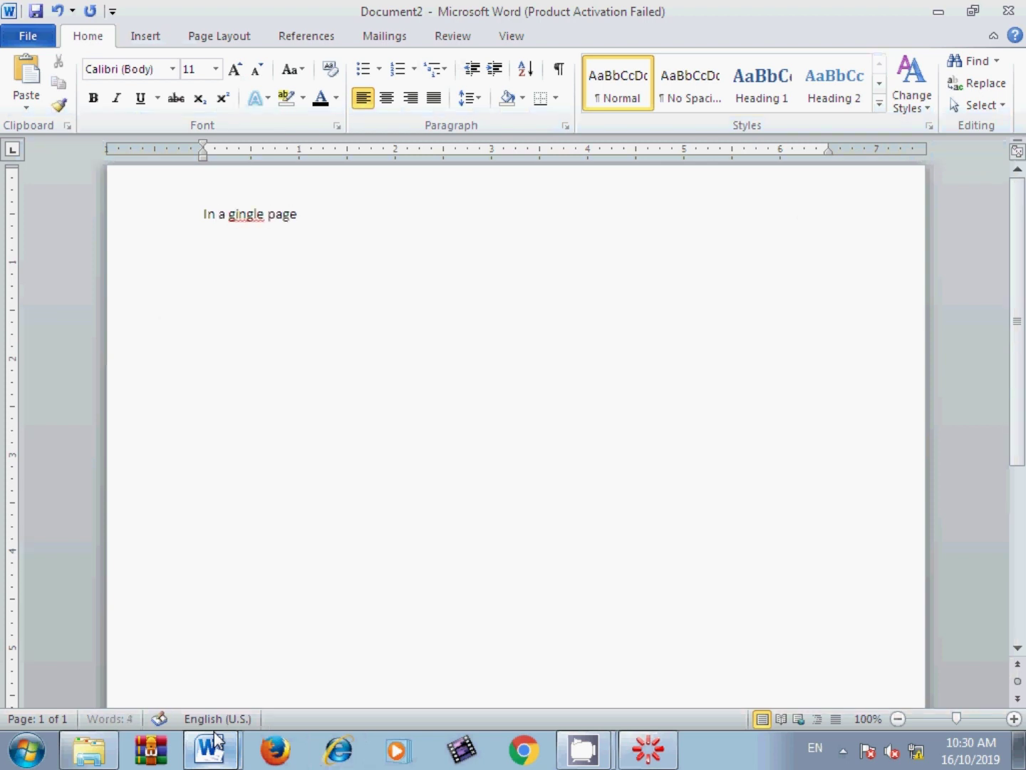
{"action": "type", "text": "of  A"}
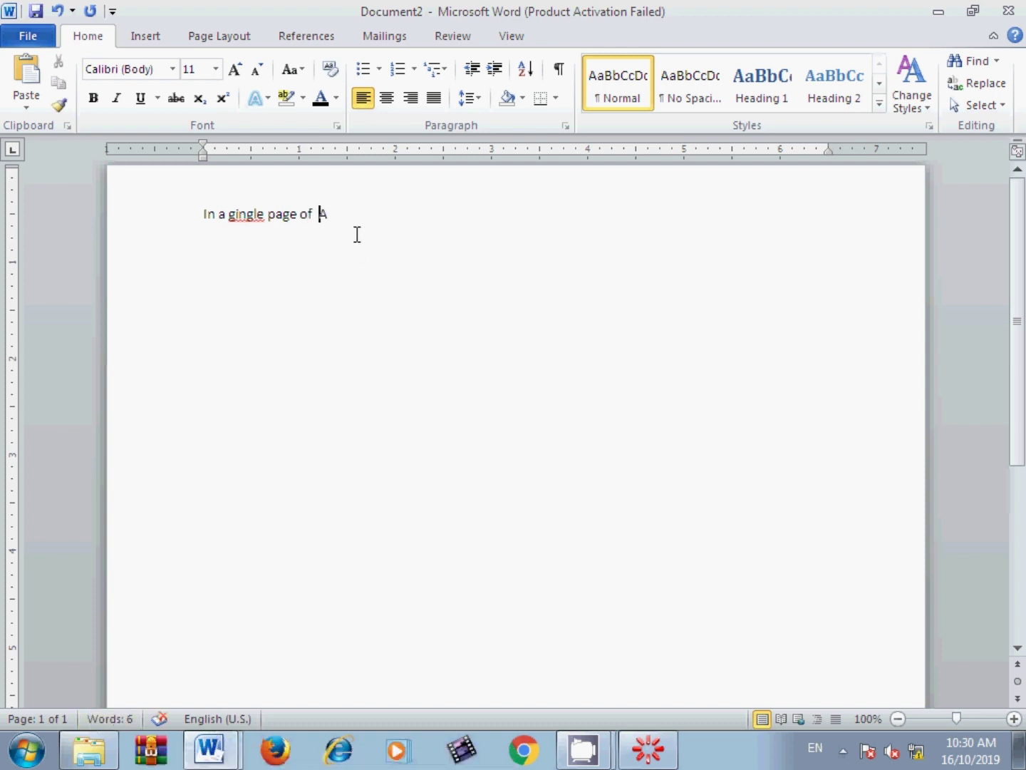
{"action": "type", "text": "4"}
{"action": "left_click", "coordinate": [229, 215]}
{"action": "right_click", "coordinate": [230, 215]}
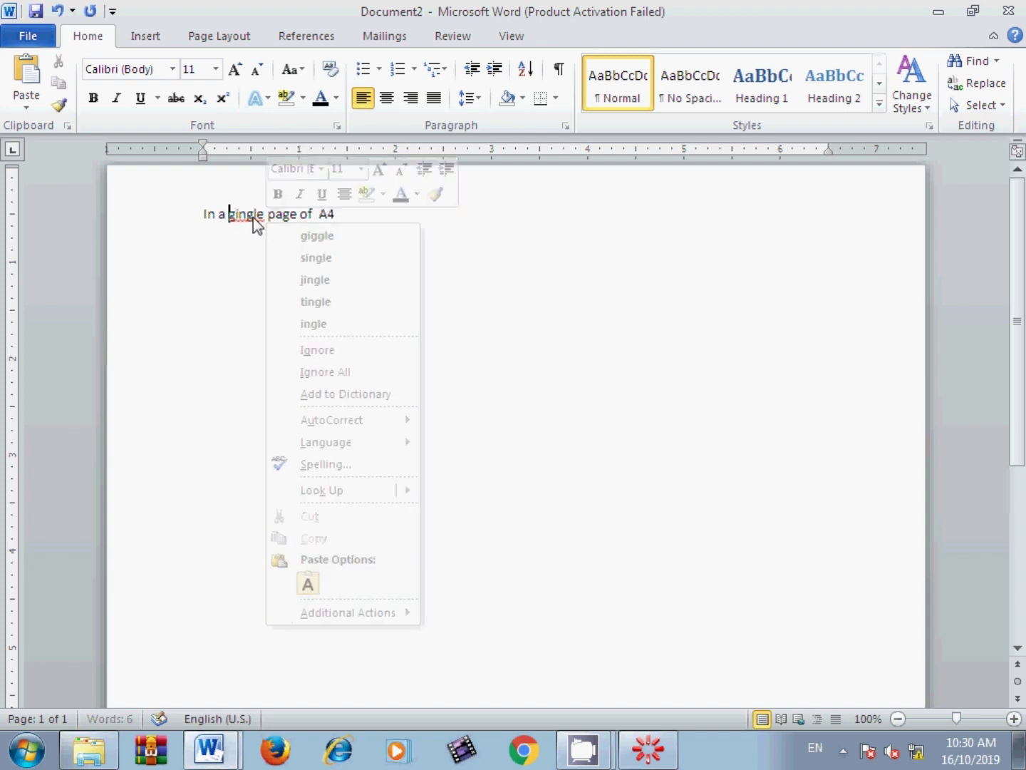
{"action": "left_click", "coordinate": [293, 258]}
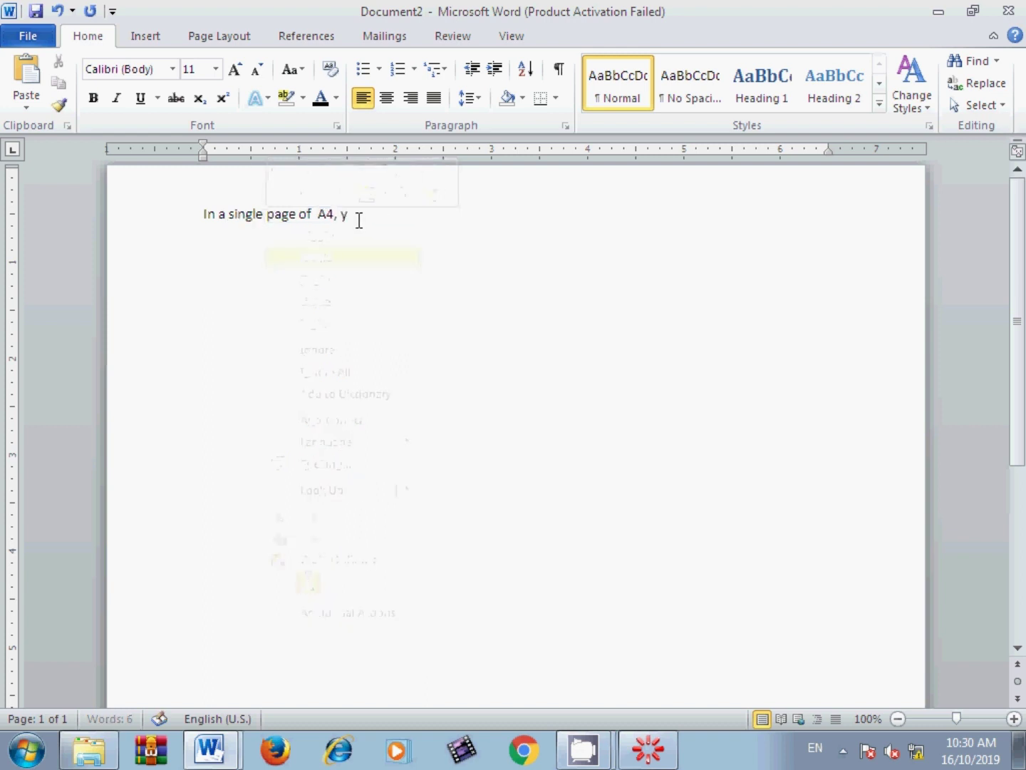
{"action": "type", "text": "generate 65 numbers of barco"}
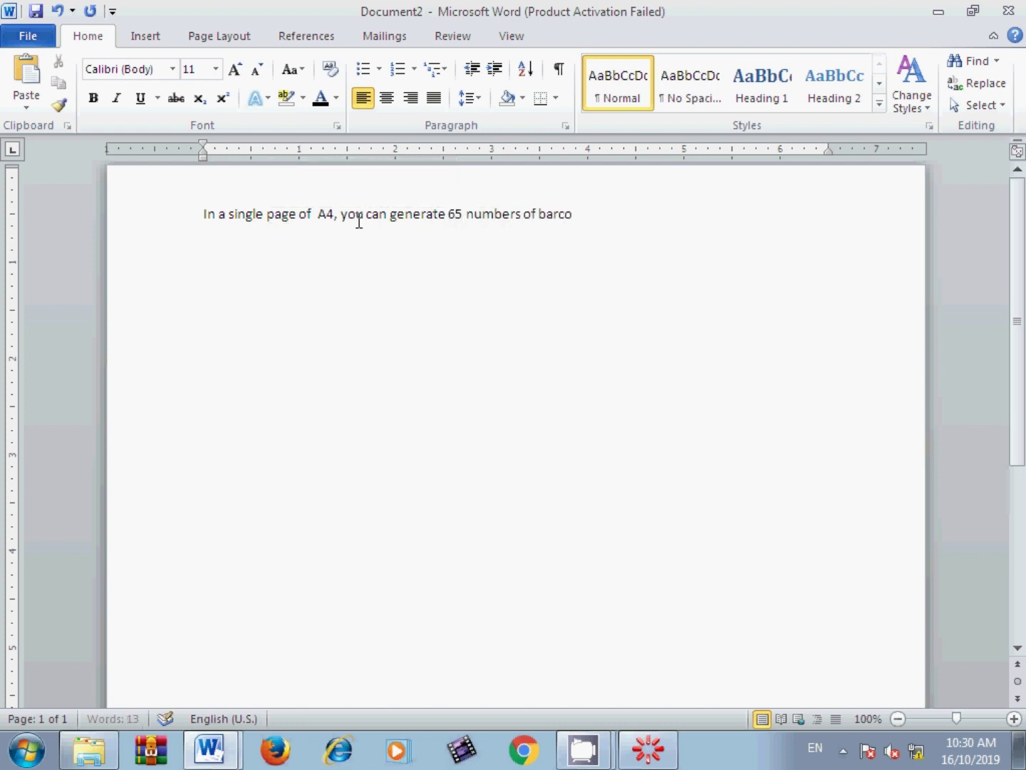
{"action": "type", "text": " label"}
Step: Enlarge the A4 note line to 16 pt
{"action": "left_click_drag", "start_coordinate": [626, 214], "coordinate": [155, 238]}
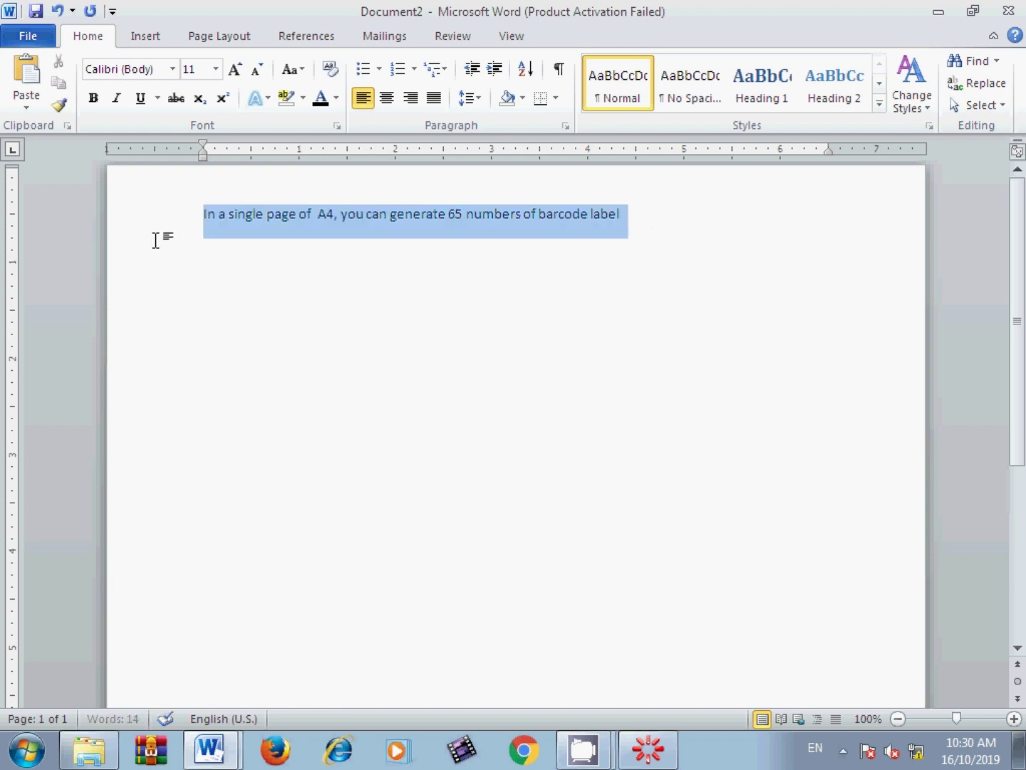
{"action": "key", "text": "ctrl+shift+period"}
{"action": "key", "text": "ctrl+shift+period"}
{"action": "key", "text": "ctrl+shift+period"}
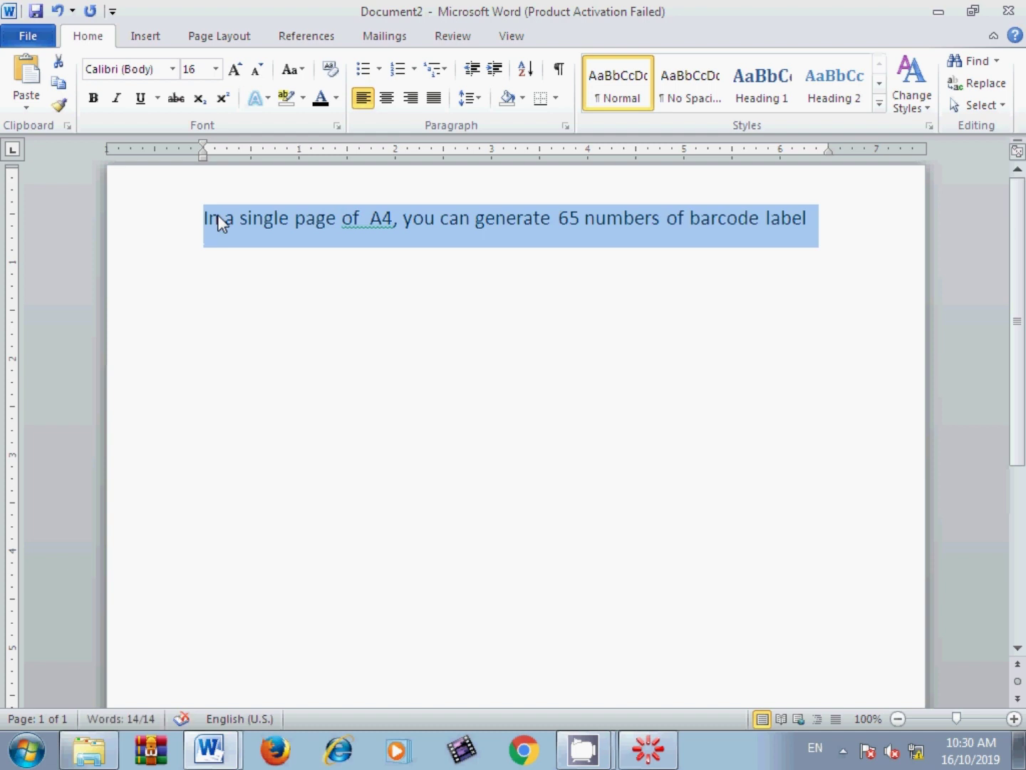
{"action": "left_click", "coordinate": [441, 217]}
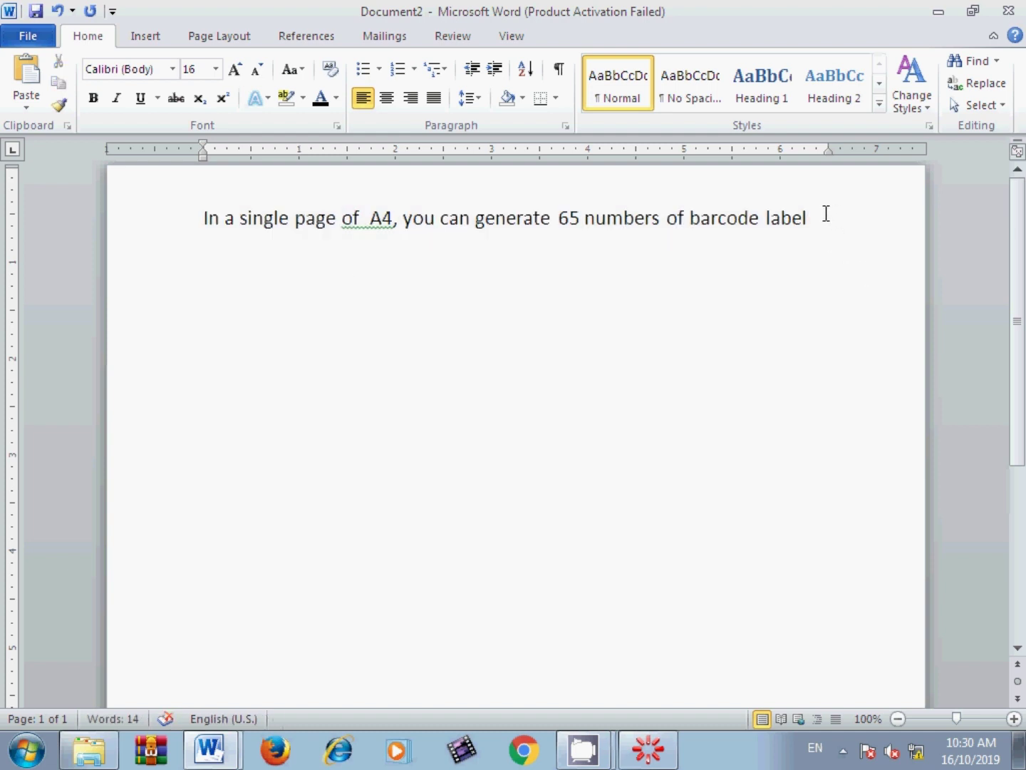
Step: Add a second line reading 'Very cost effective.' and return to Document2
{"action": "type", "text": "Very c"}
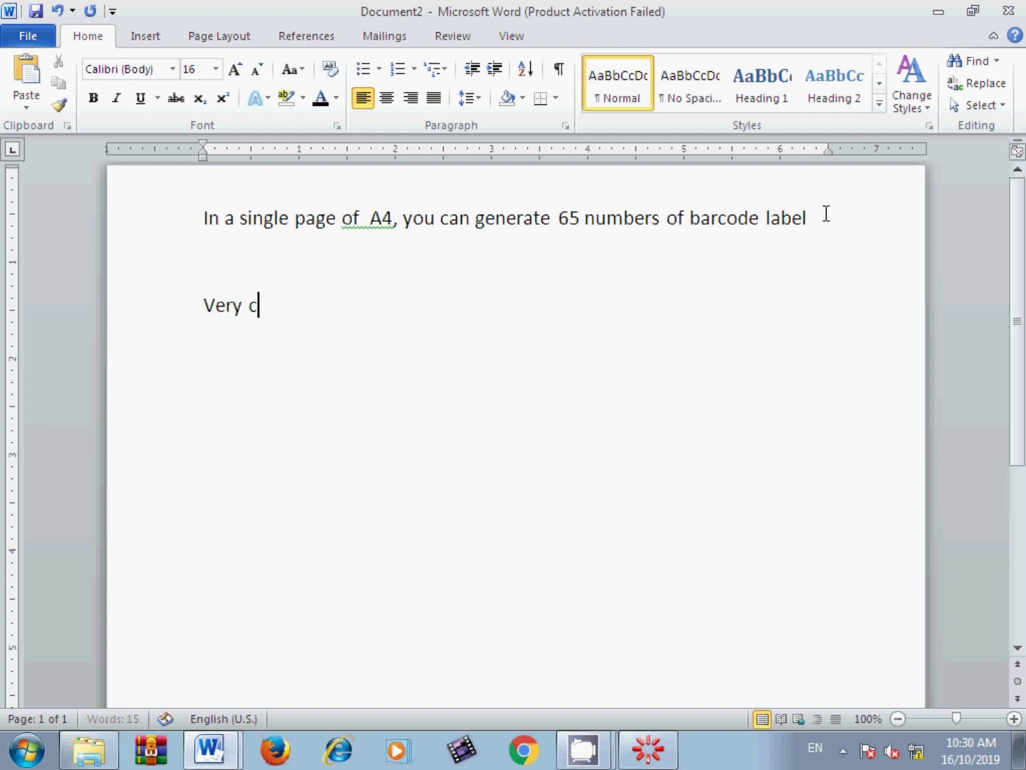
{"action": "type", "text": "ost effe"}
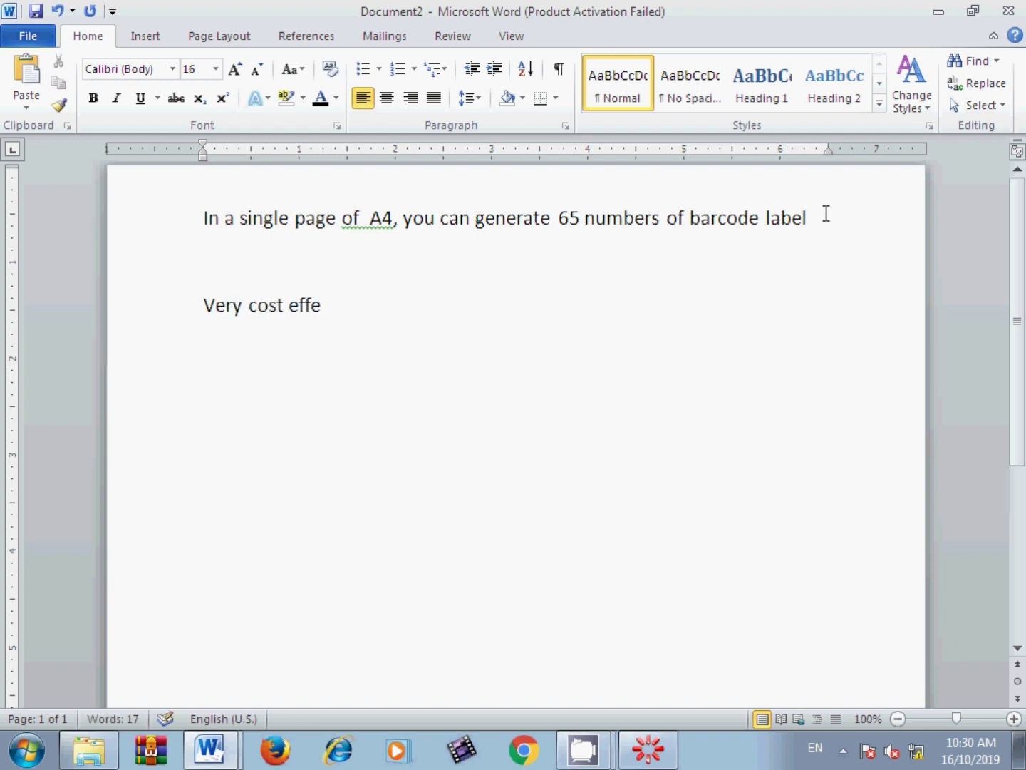
{"action": "type", "text": "ctive."}
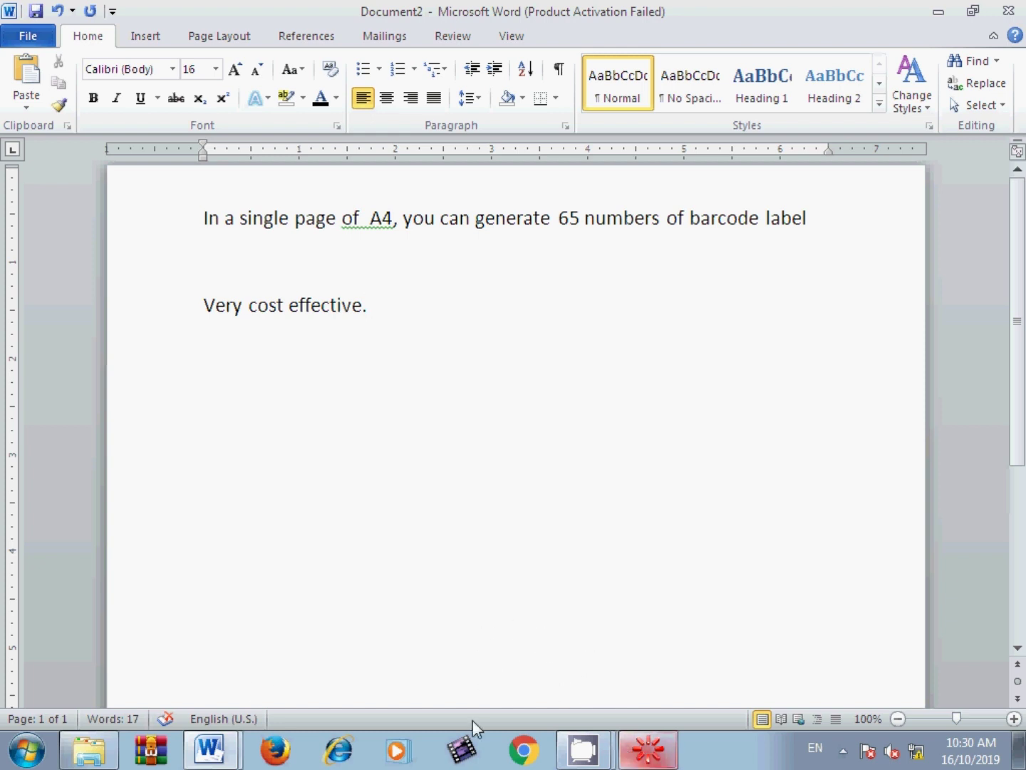
{"action": "left_click", "coordinate": [213, 748]}
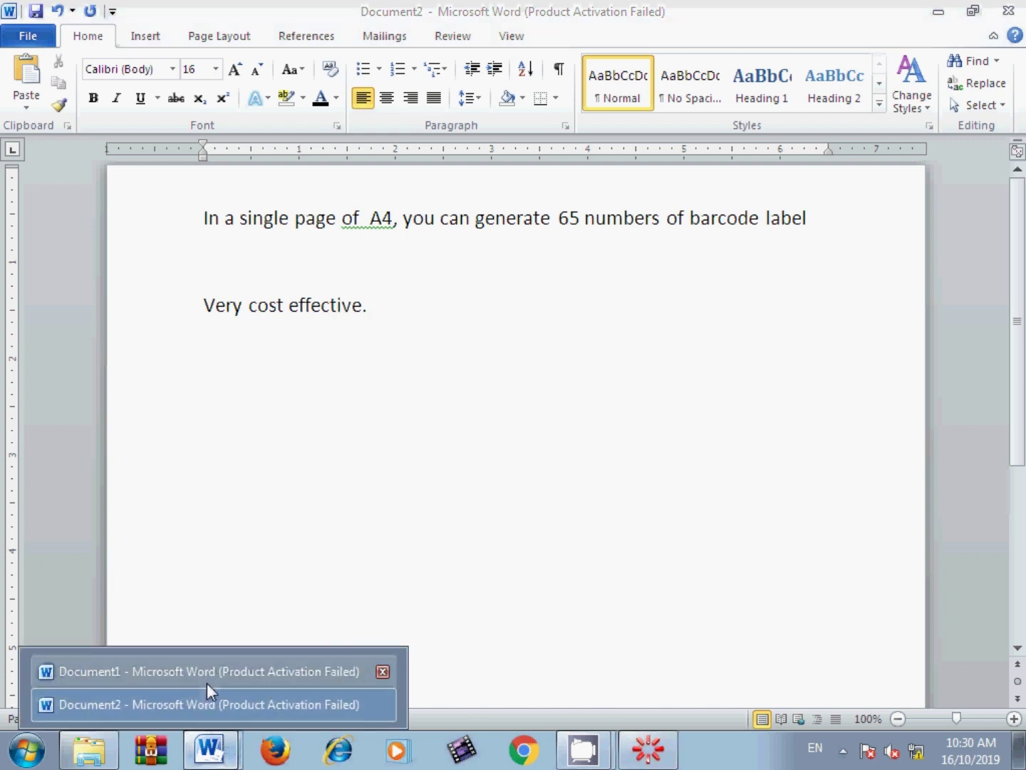
{"action": "left_click", "coordinate": [617, 662]}
{"action": "left_click", "coordinate": [584, 750]}
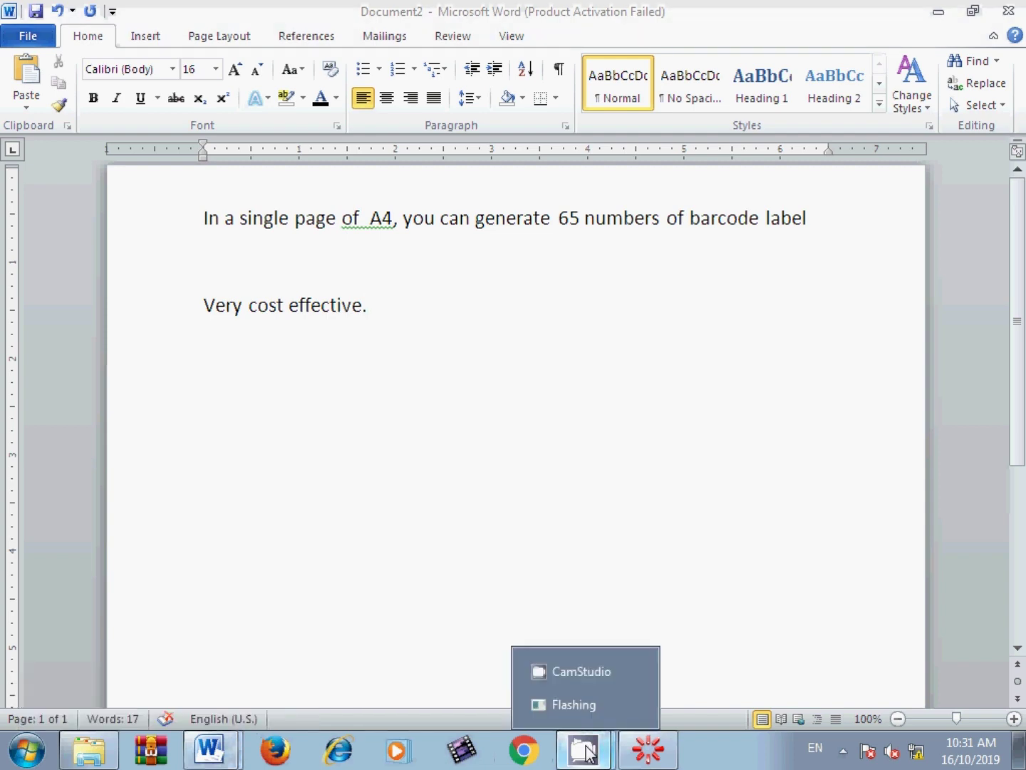